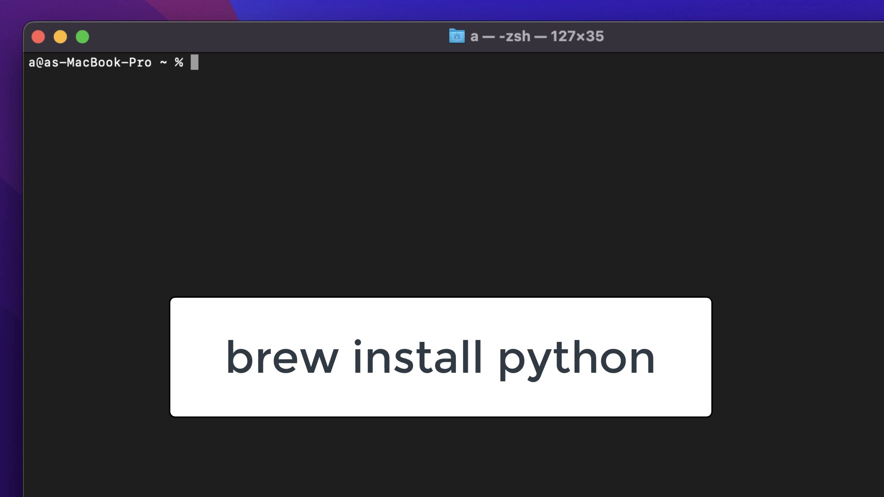
type("brew install python")
Install Python with brew and clear the terminal output.
key("Return")
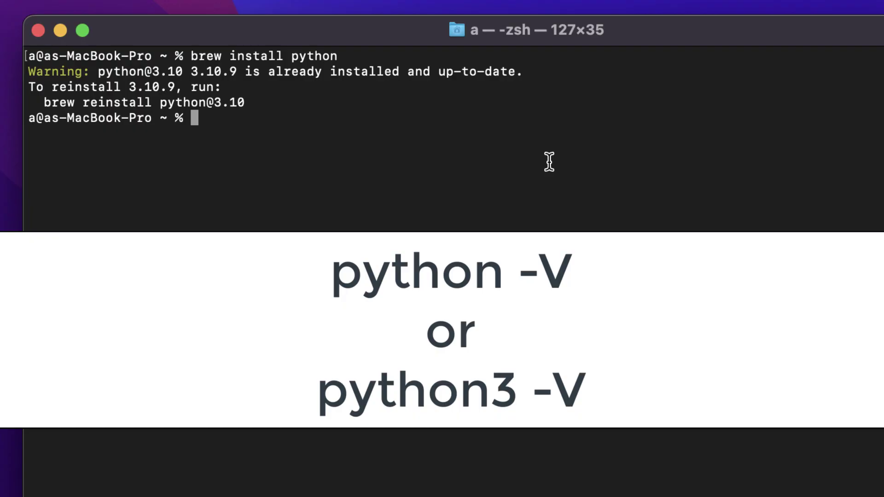
type("clear")
key("Return")
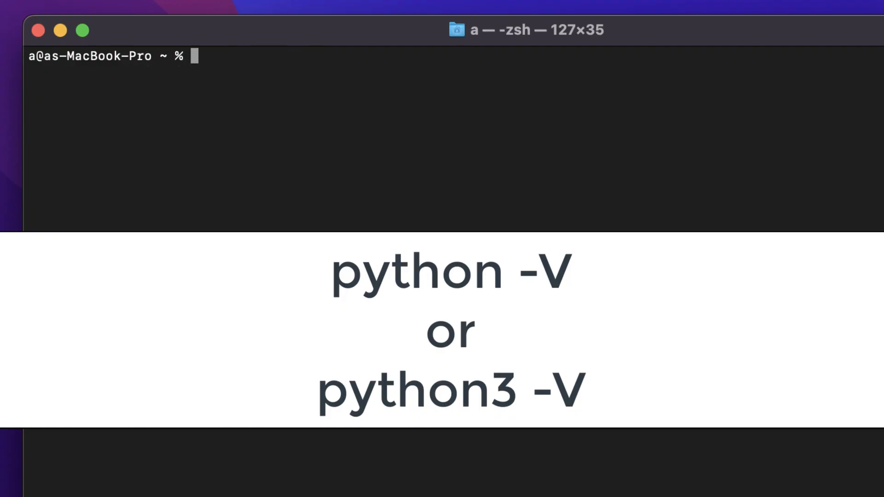
type("python -V")
Confirm python3 -V reports 3.10.9 and python3 -m pip --version reports pip 22.3.1.
key("Left")
key("Left")
key("Left")
type("3")
key("Return")
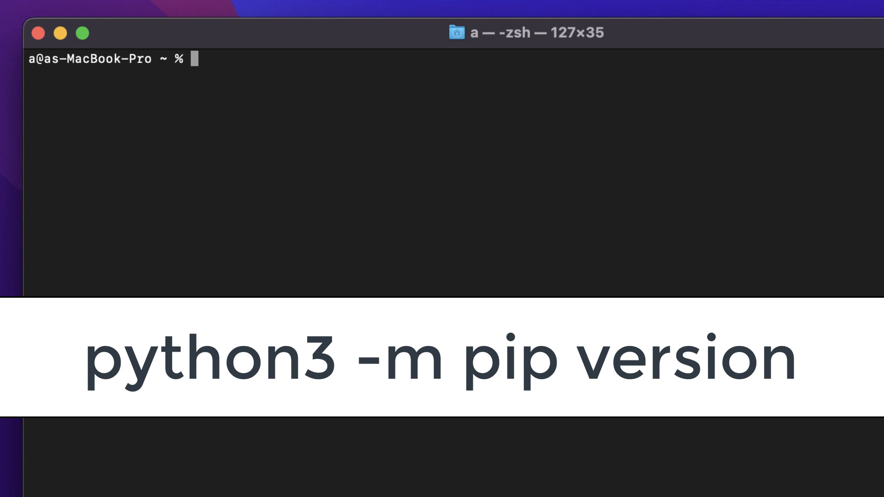
type("python3 -m pip --version")
key("Return")
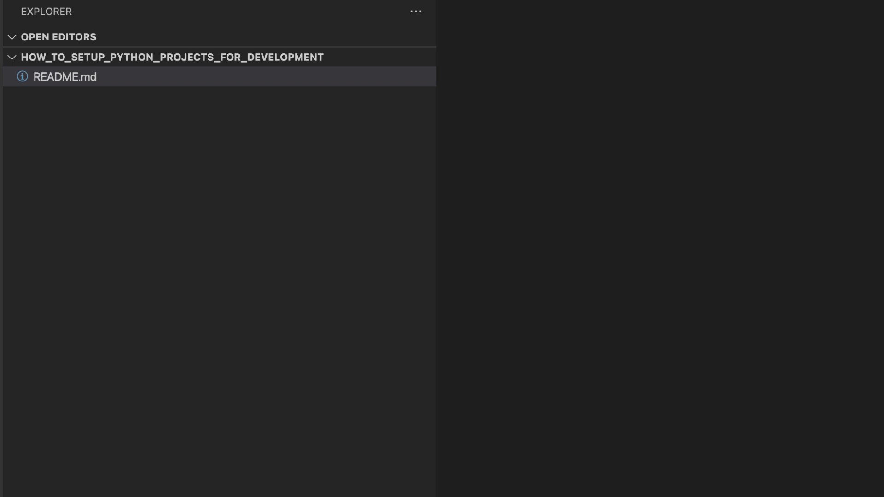
View README.md and check out the walkthrough-notes commit with git co 1.
left_click(168, 77)
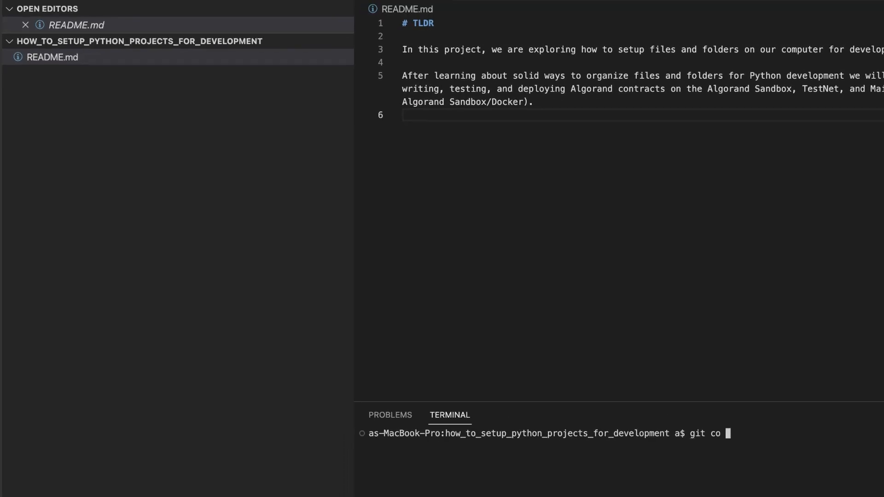
key("Return")
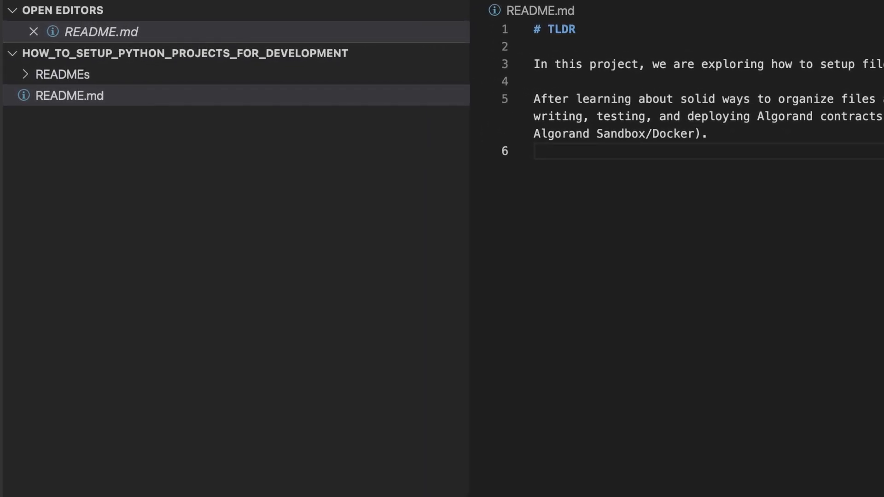
mouse_move(138, 41)
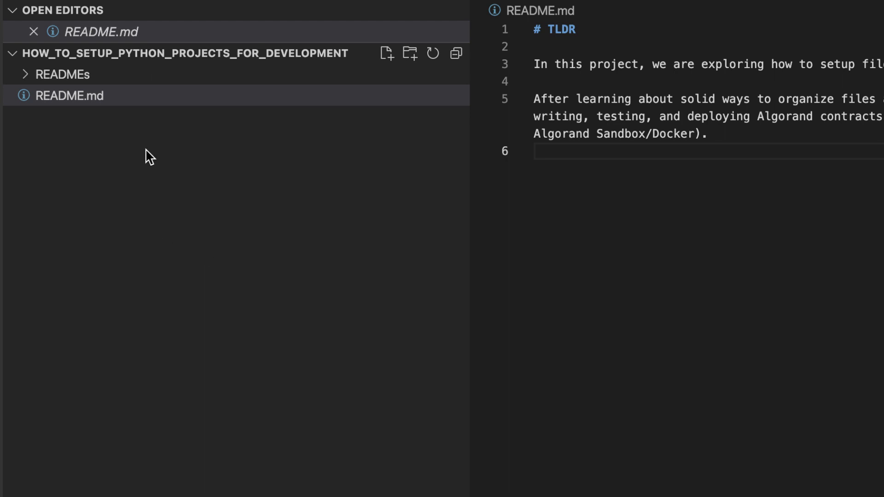
Open README.walkthrough_of_1st_setup.md from the READMEs folder in the Explorer.
left_click(42, 95)
left_click(27, 75)
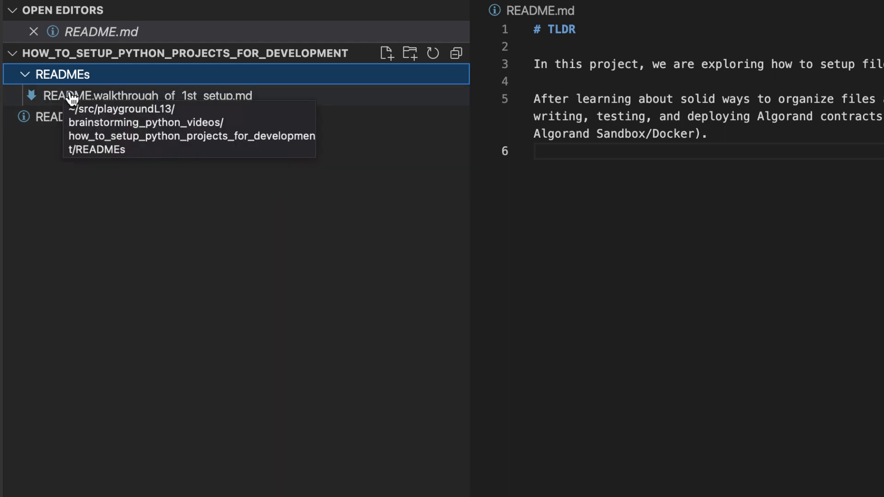
left_click(283, 97)
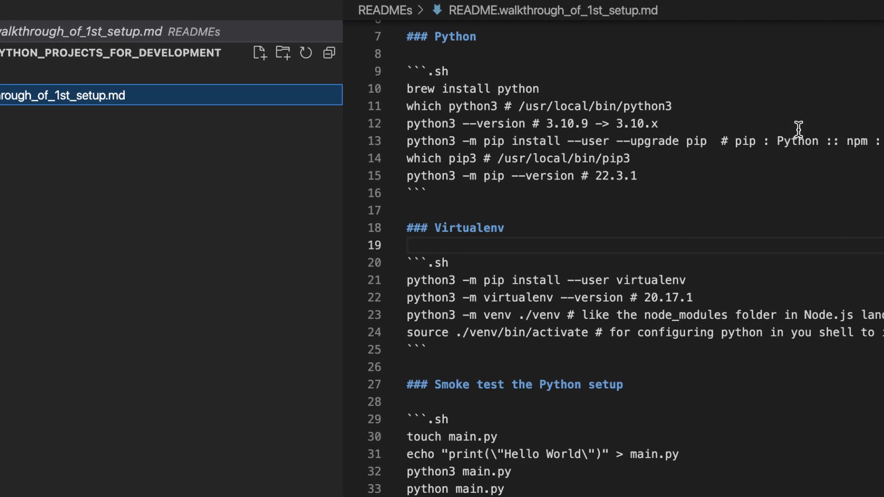
scroll(819, 113, "down", 5)
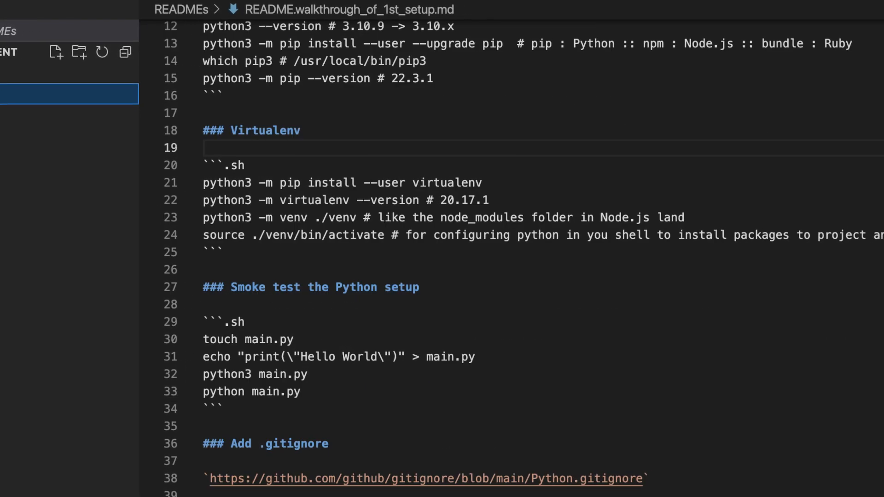
scroll(483, 276, "down", 6)
scroll(483, 276, "down", 6)
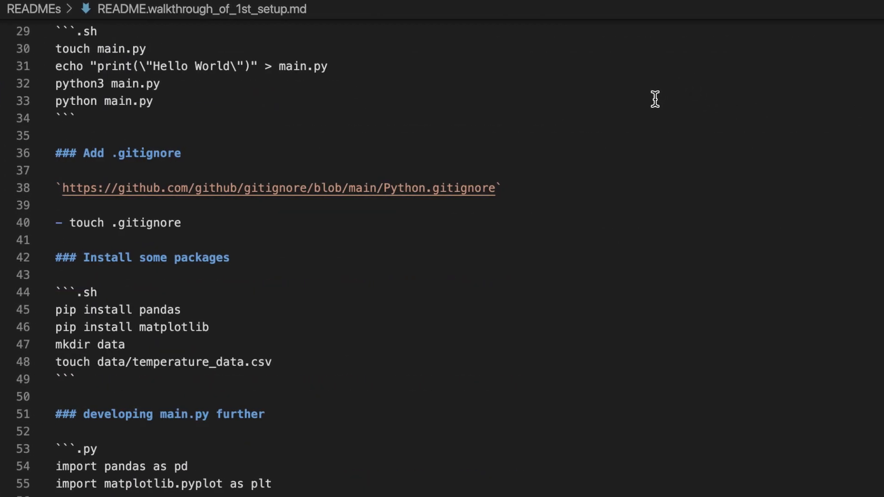
scroll(653, 100, "up", 4)
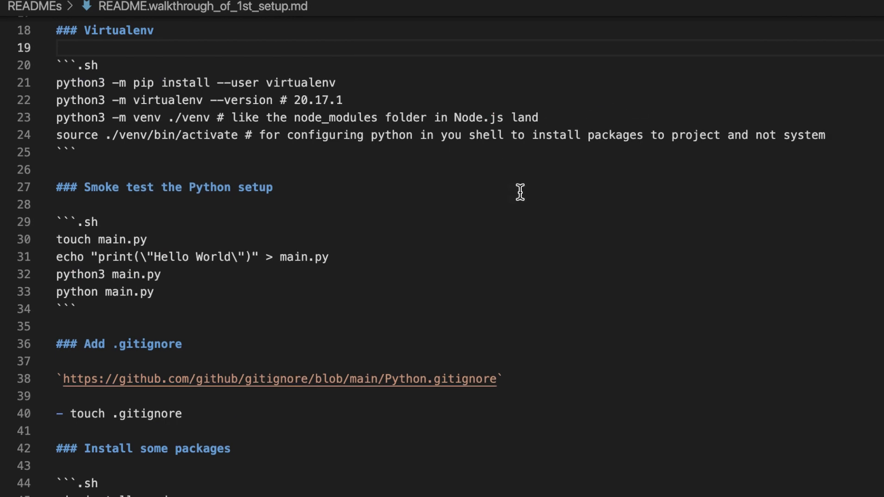
scroll(522, 131, "up", 3)
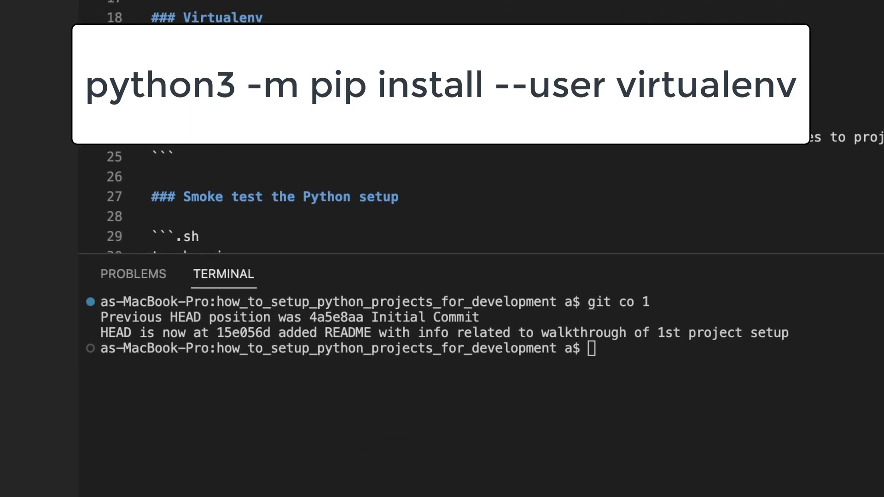
type("python3 -m pip install --user virtualenv")
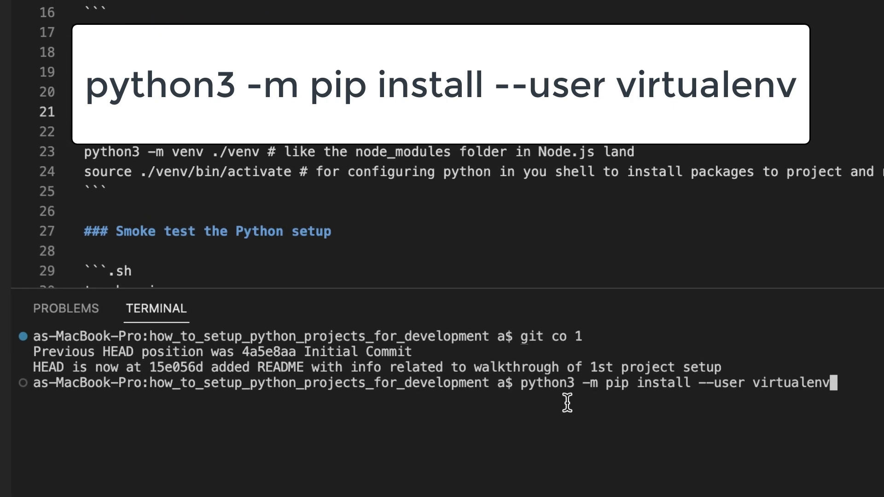
Run python3 -m pip install --user virtualenv, then select the virtualenv --version line in the README.
key("Return")
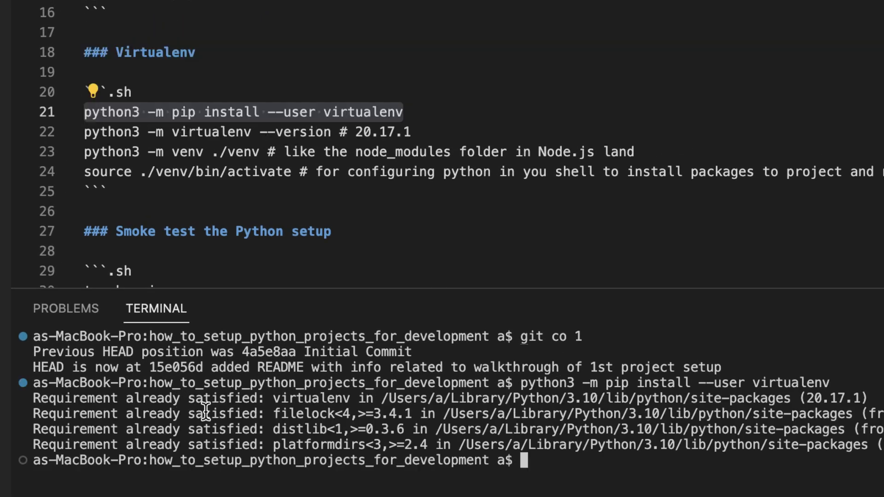
double_click(334, 128)
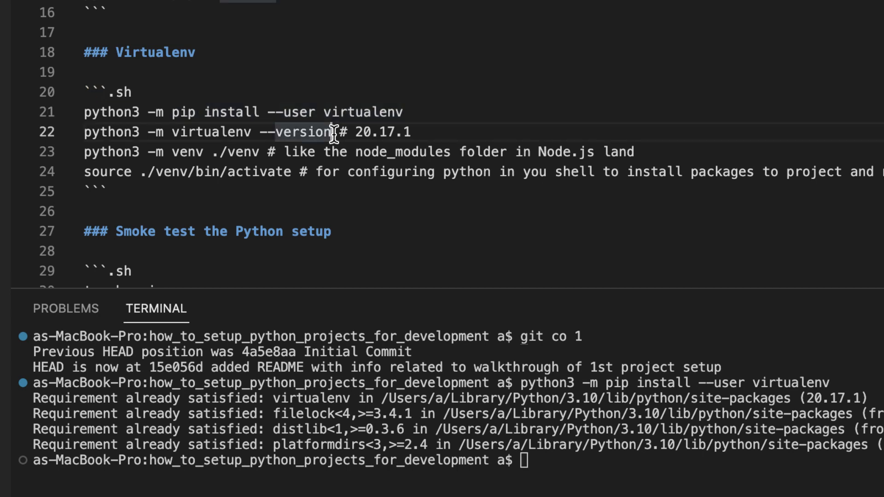
key("shift+Home")
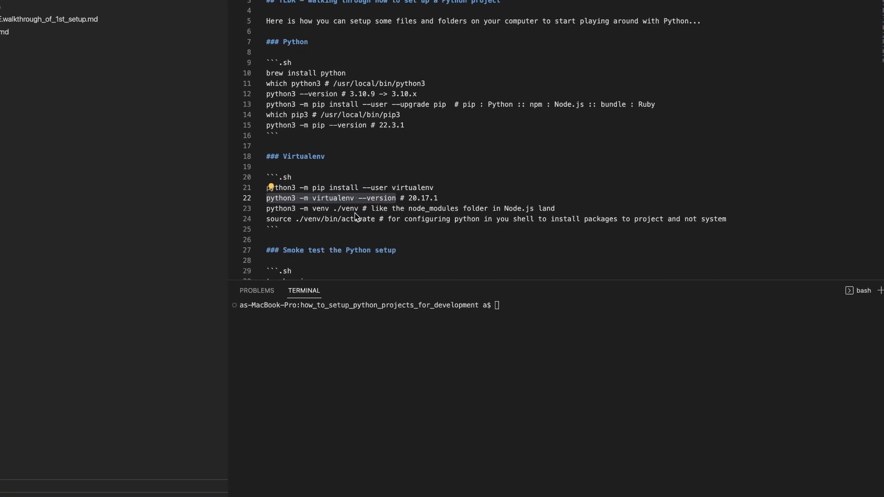
Create the project's virtual environment with python3 -m venv ./venv copied from line 23.
left_click(350, 198)
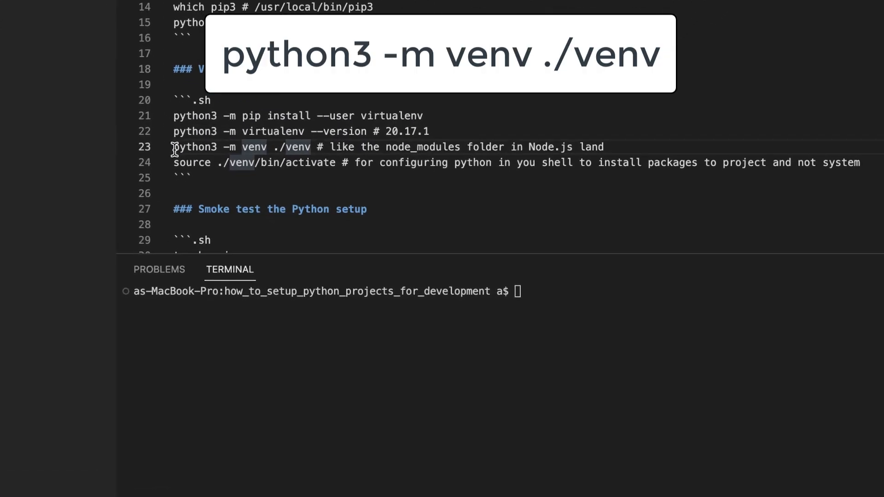
left_click(194, 159, "shift")
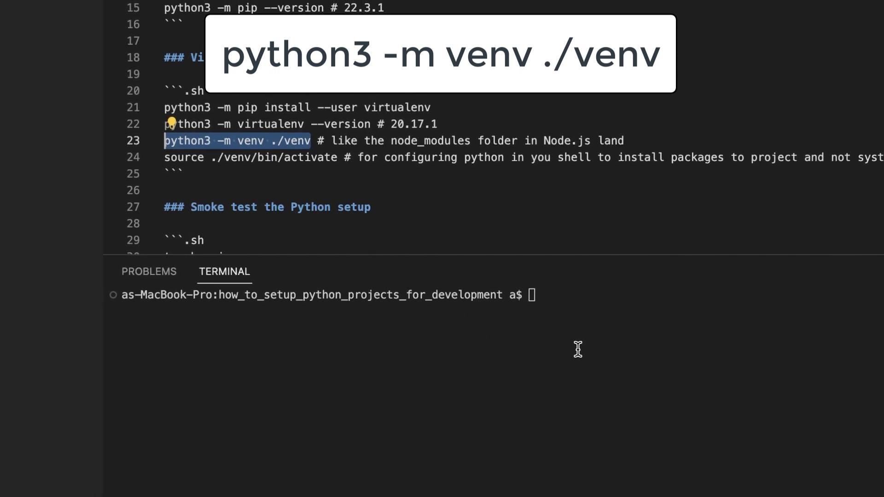
left_click(540, 327)
key("super+v")
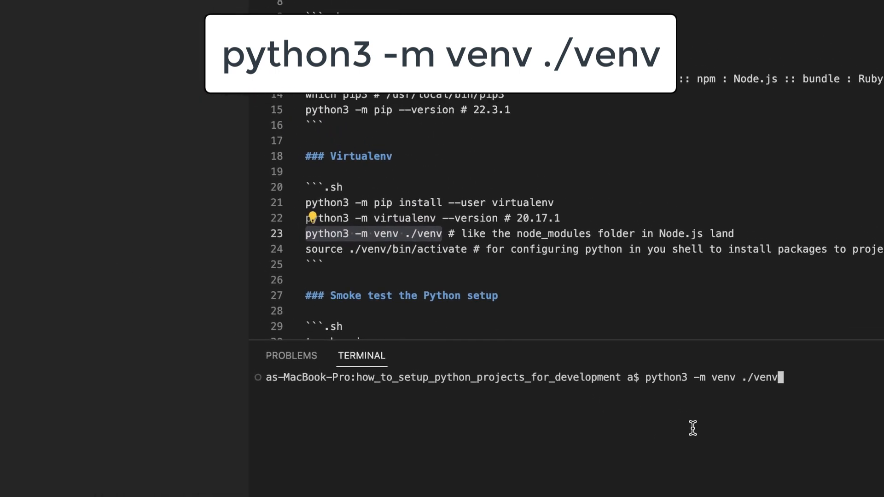
key("Return")
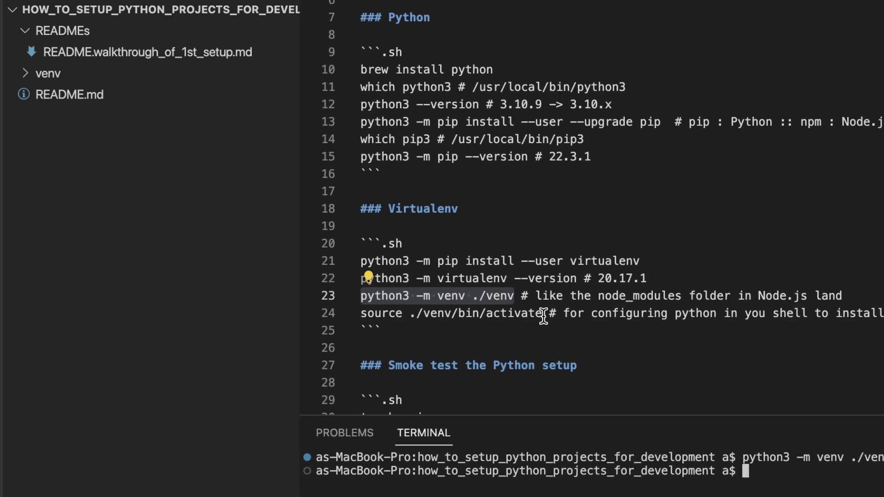
Activate the environment with source ./venv/bin/activate copied from line 24.
double_click(560, 330)
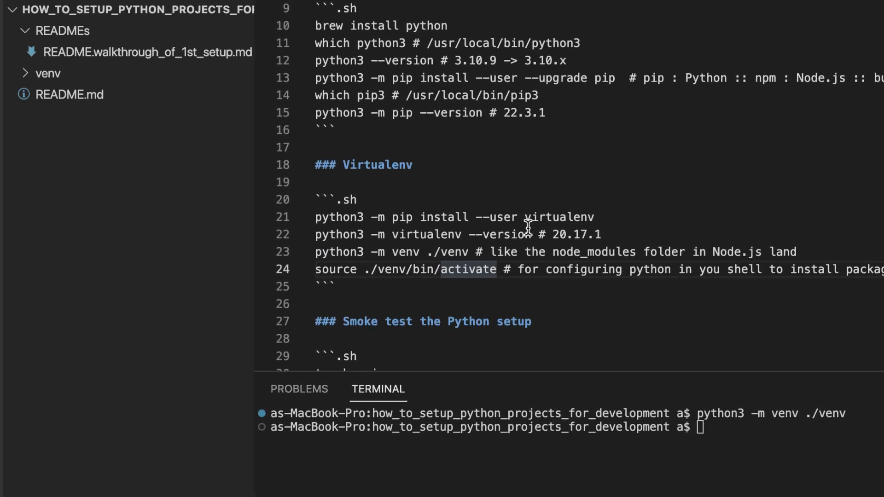
key("shift+Home")
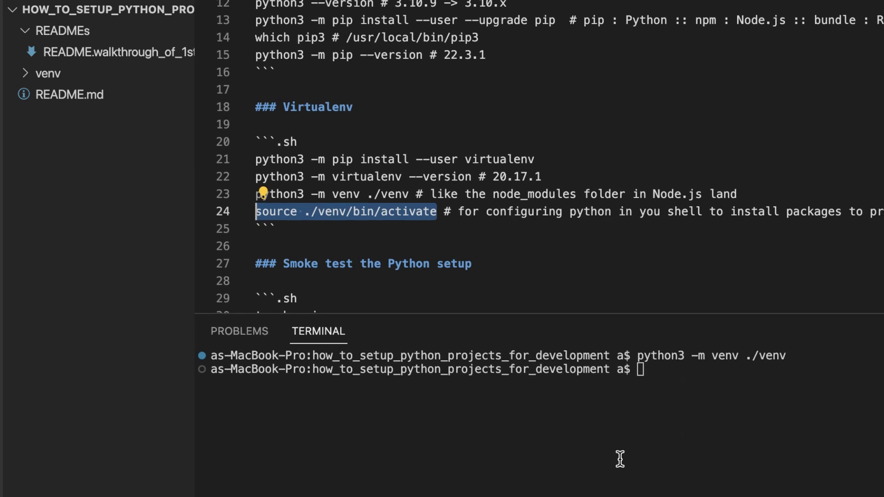
left_click(624, 414)
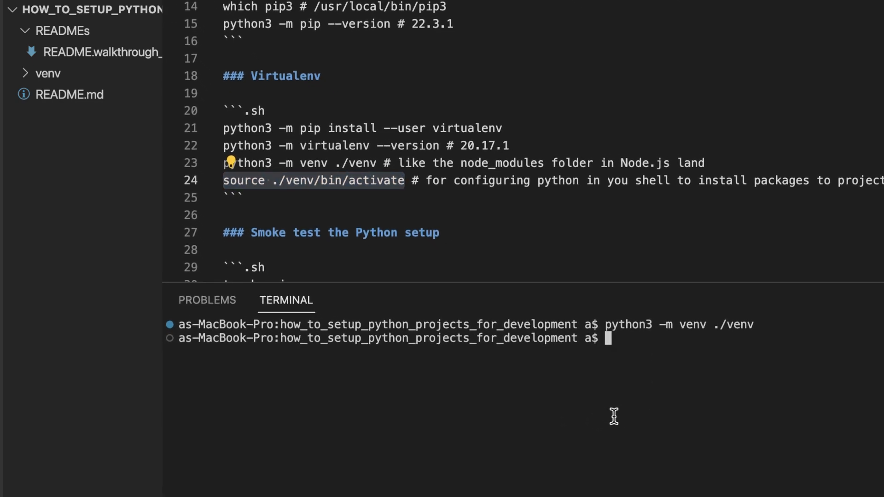
key("super+v")
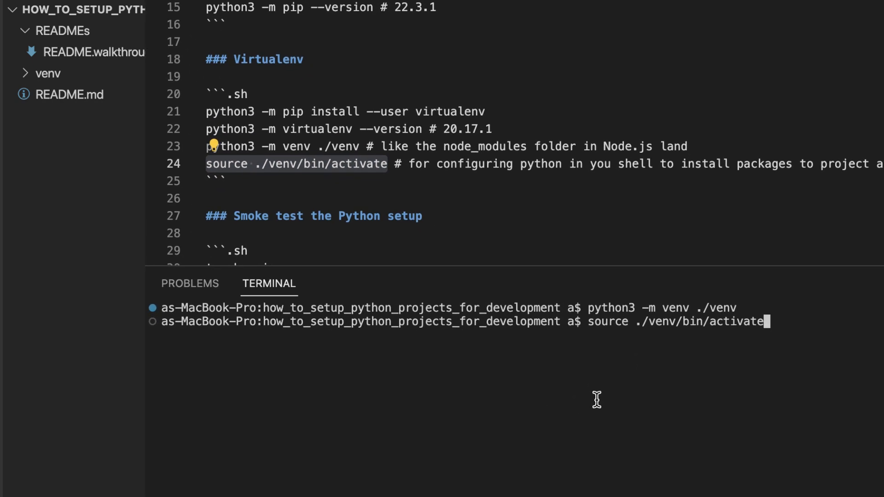
key("Return")
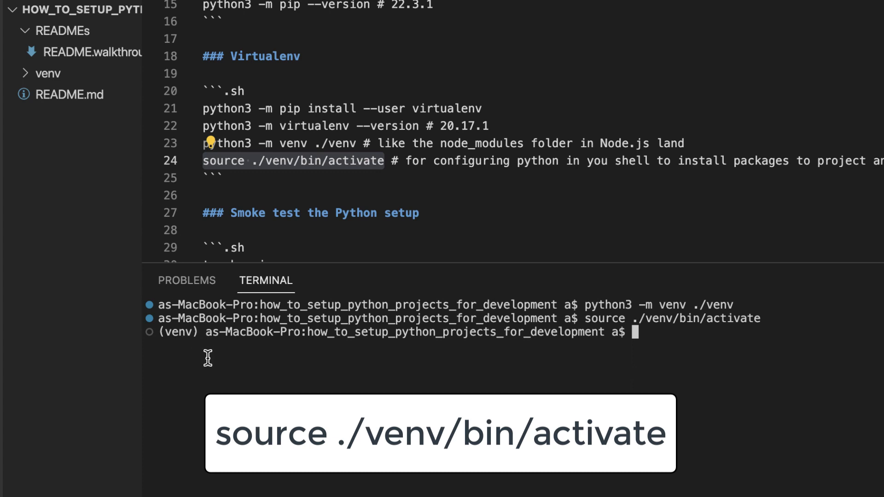
scroll(566, 128, "down", 4)
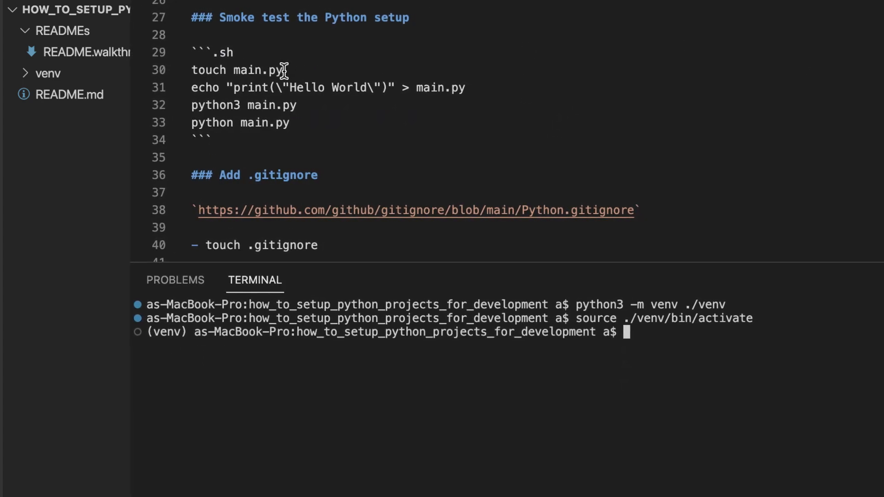
Create an empty main.py with the touch command copied from the README.
left_click(289, 70)
key("shift+Home")
key("ctrl+c")
left_click(680, 413)
key("ctrl+v")
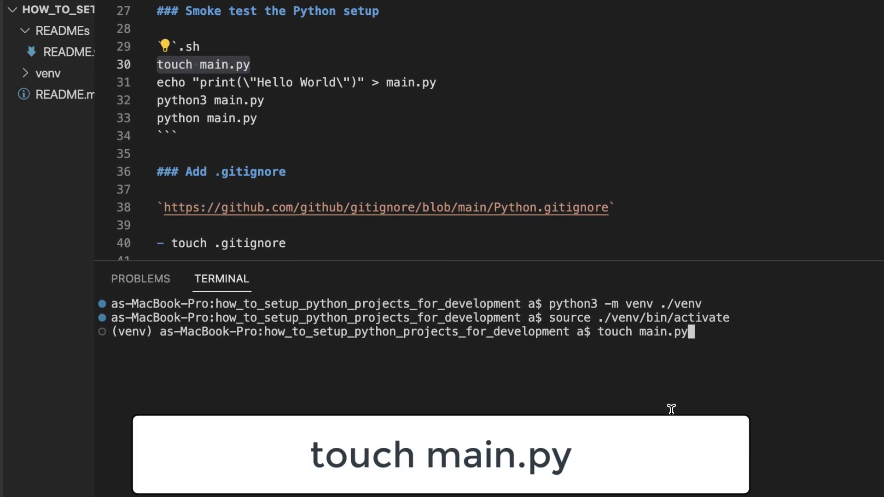
key("Return")
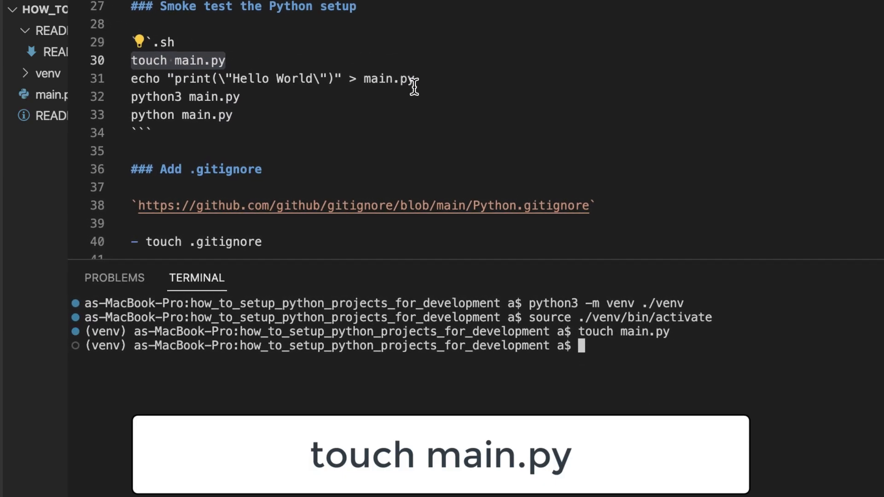
Fill main.py with the Hello World print line using the echo command from line 31.
left_click(419, 80)
key("shift+Home")
key("ctrl+c")
left_click(621, 376)
key("ctrl+v")
key("Return")
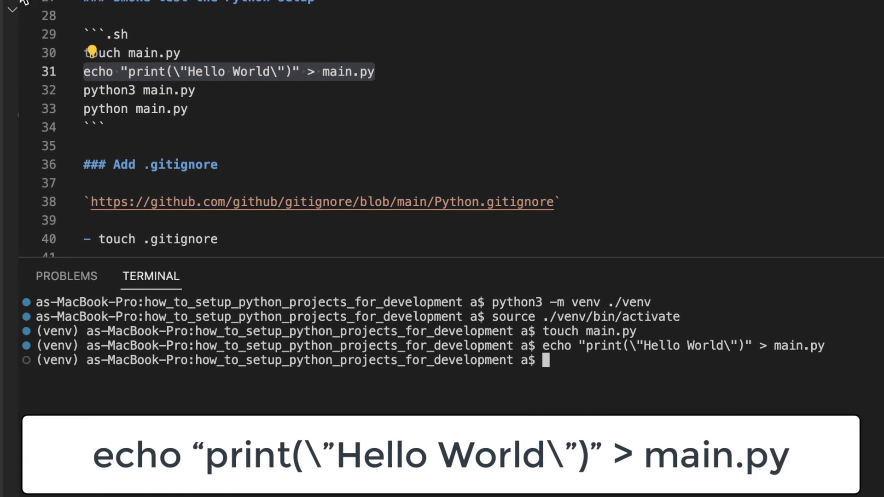
Run main.py with python3 to print Hello World.
left_click(200, 90)
key("shift+Home")
key("ctrl+c")
left_click(546, 387)
type("pyt")
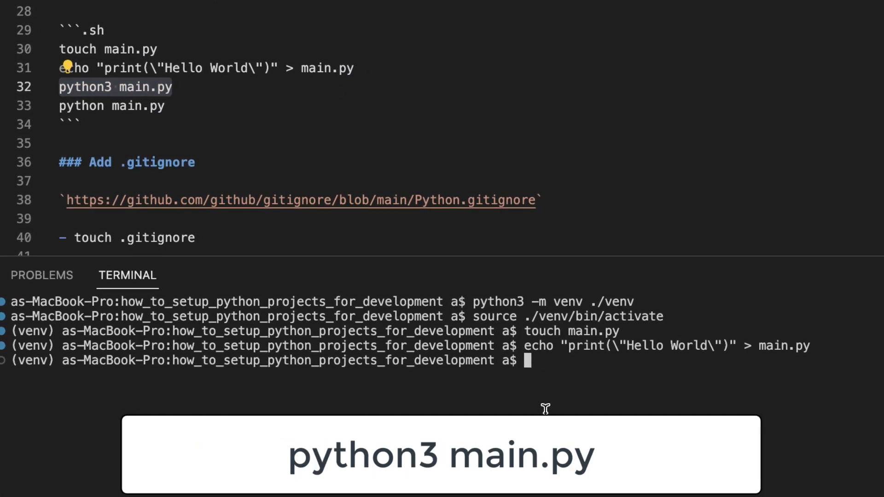
type("hon3 main.py")
key("Return")
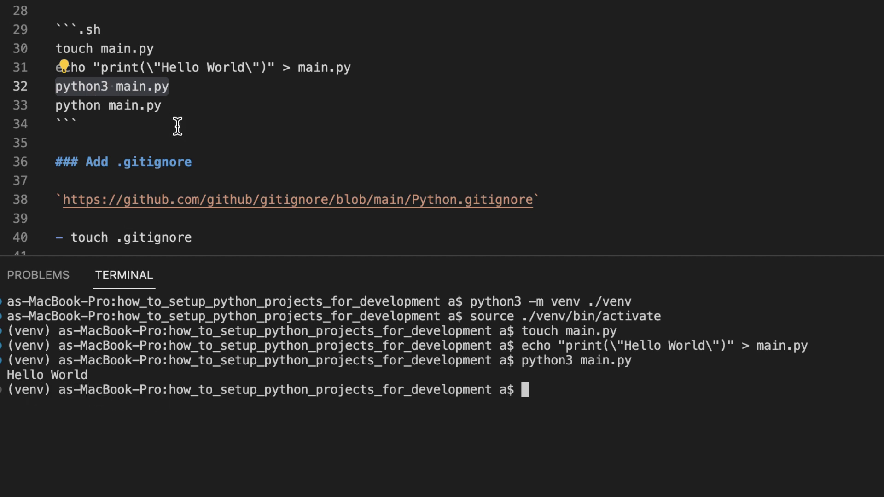
Run main.py again with plain python to confirm the venv interpreter works.
left_click(159, 106)
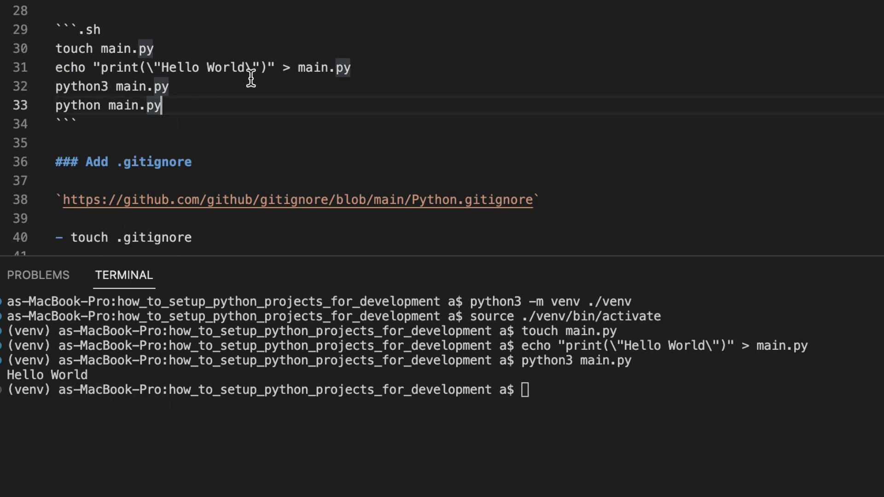
key("shift+Home")
key("super+c")
left_click(599, 383)
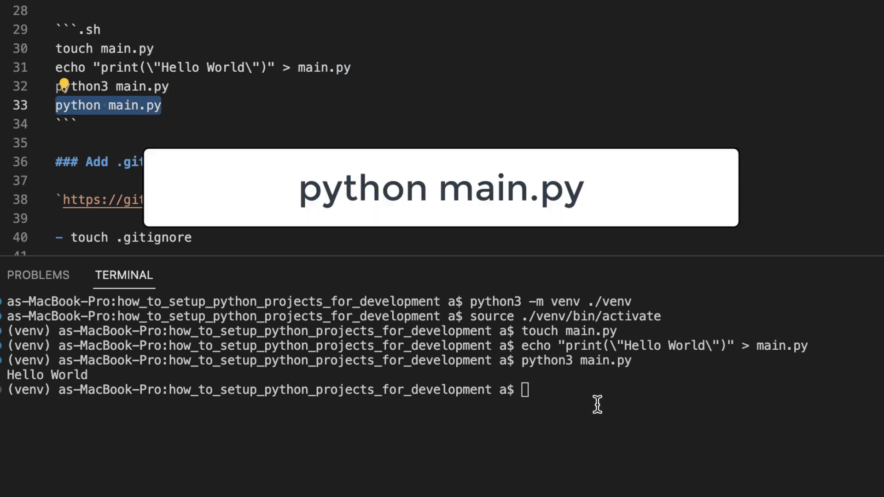
key("super+v")
key("Return")
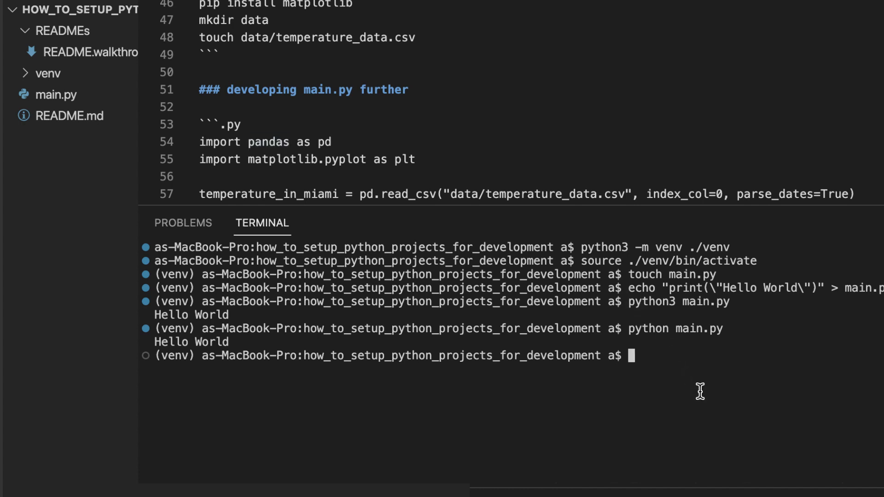
type("pip install pandas")
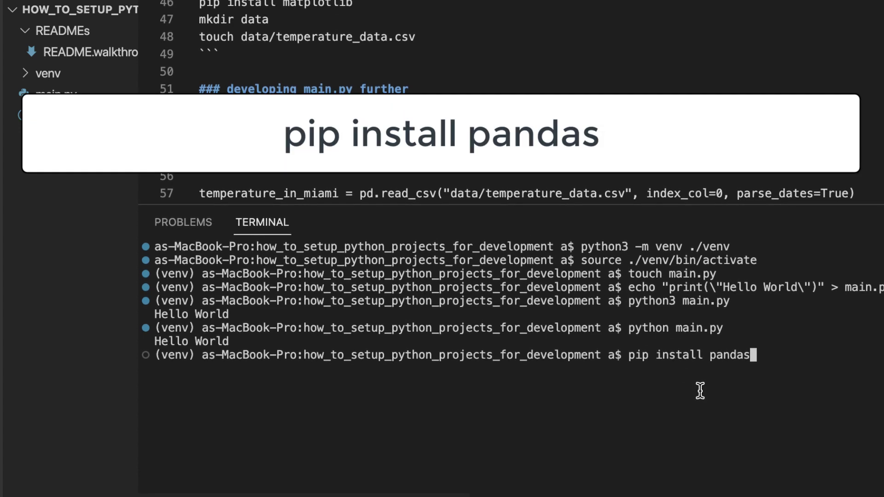
Install pandas and matplotlib, then create the data folder with an empty temperature_data.csv.
key("Return")
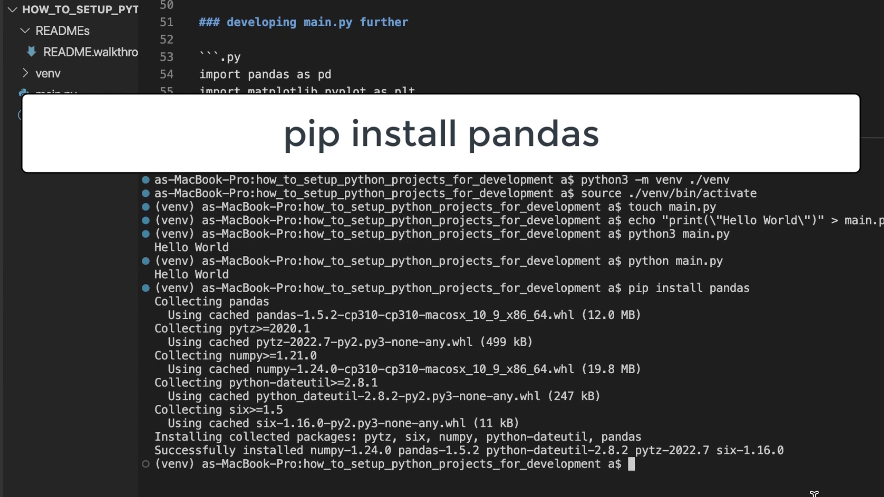
type("pip install matplotlib")
key("Return")
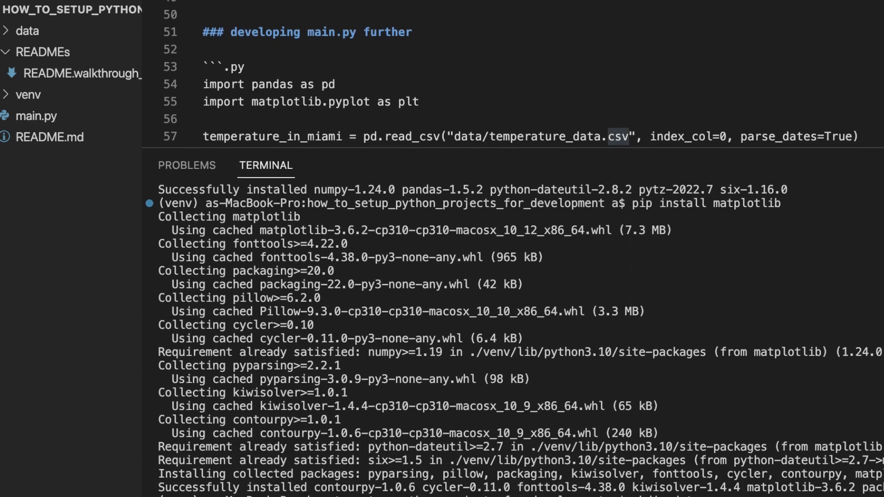
type("mkdir data")
key("Return")
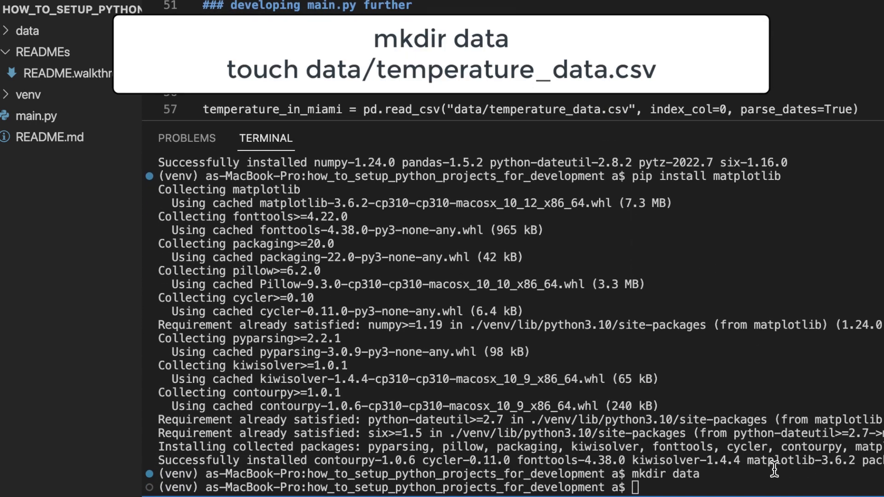
type("touch data/temperature_data.csv")
key("Return")
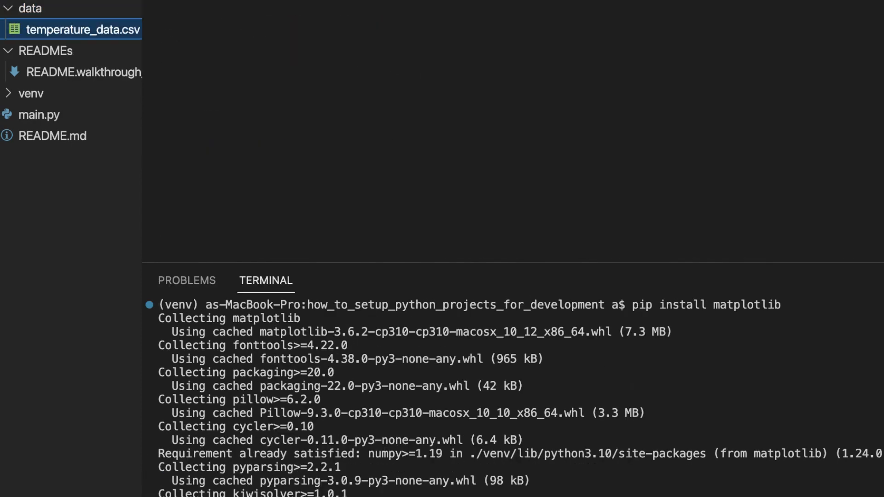
Paste the hourly Miami temperature rows from the notes into temperature_data.csv and save it.
key("super+Tab")
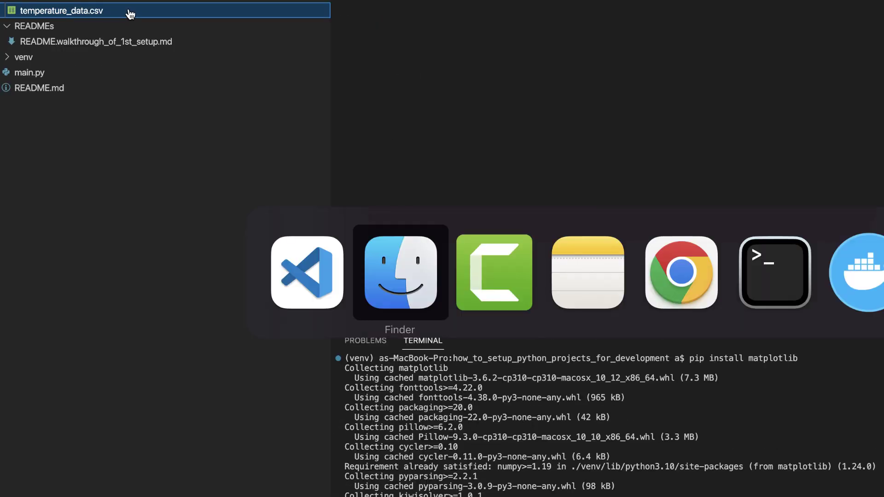
key("Tab")
key("Tab")
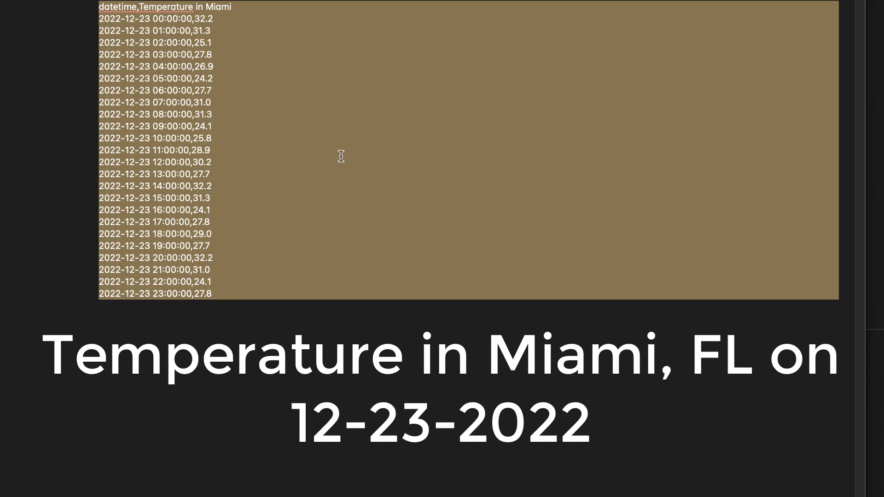
key("super+Tab")
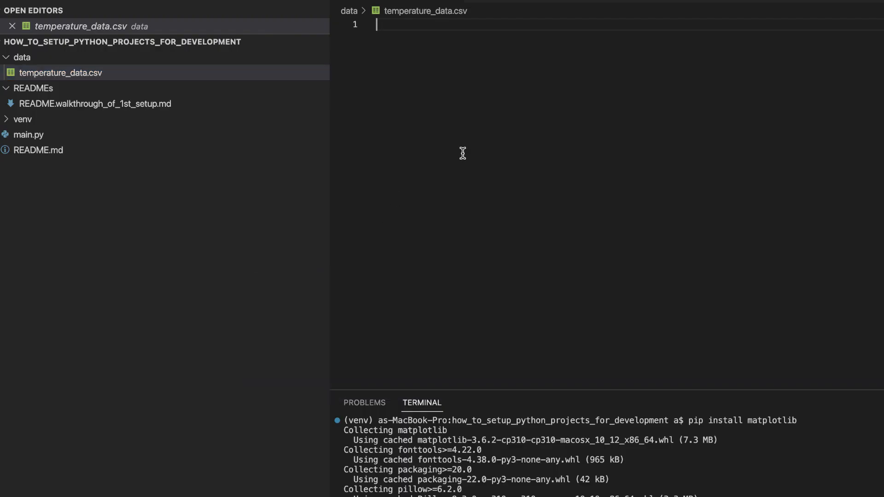
key("super+v")
key("super+s")
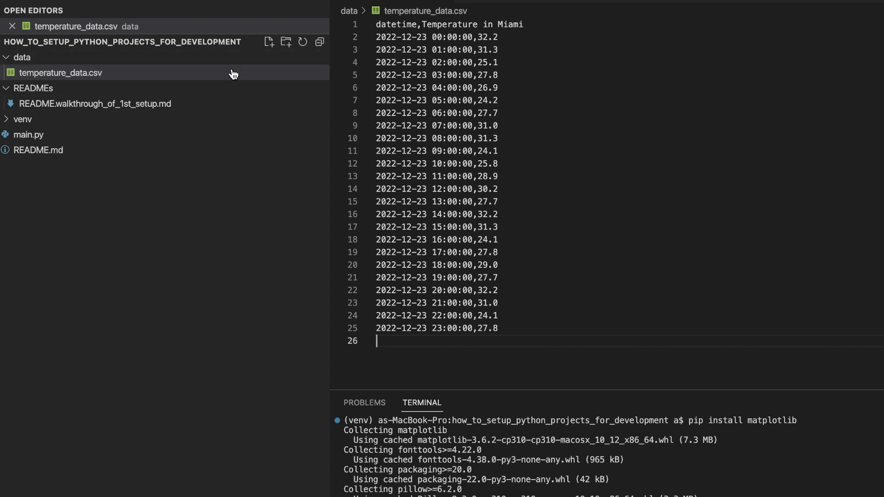
Select the pandas plotting code block (lines 54-60) in the walkthrough README.
left_click(205, 103)
scroll(514, 243, "down", 10)
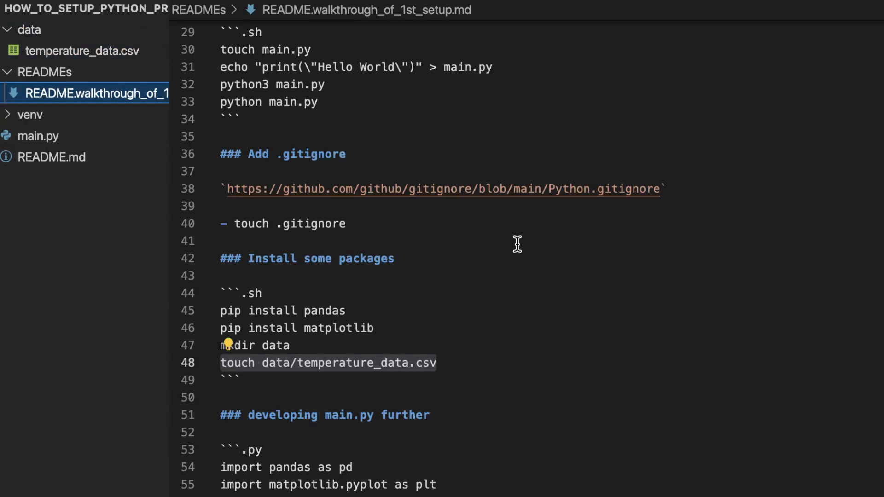
scroll(515, 243, "down", 5)
scroll(515, 243, "down", 3)
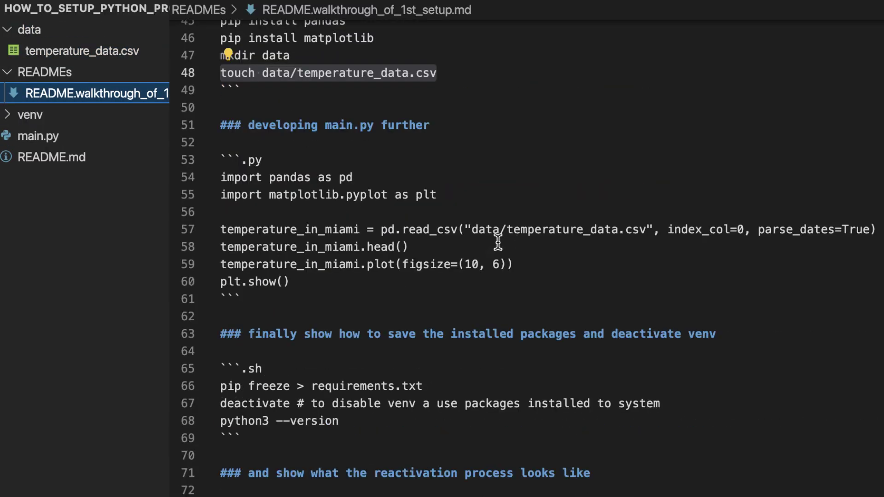
left_click(221, 178)
left_click(306, 281, "shift")
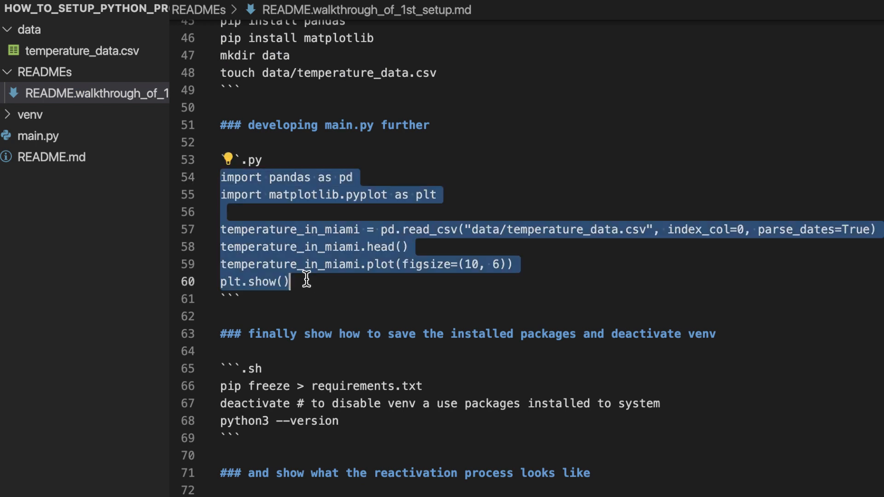
Replace main.py with the pandas plotting code and run it to chart hourly Miami temperatures.
left_click(107, 141)
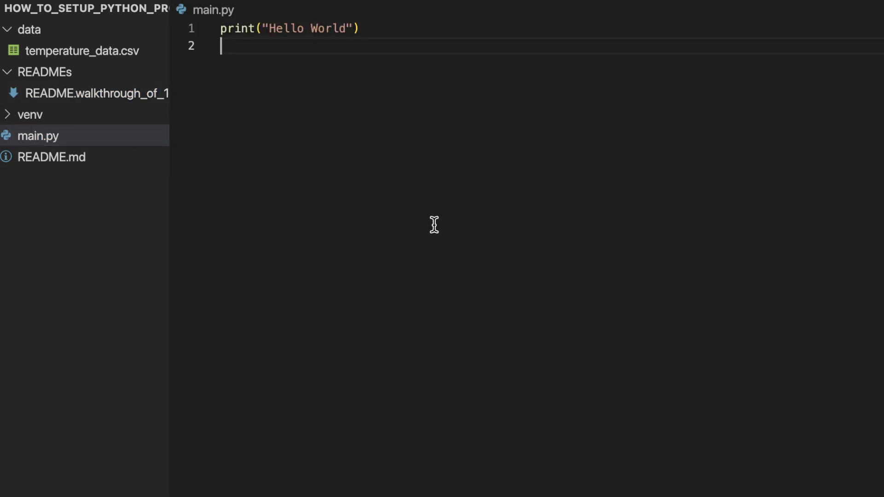
key("ctrl+a")
key("ctrl+v")
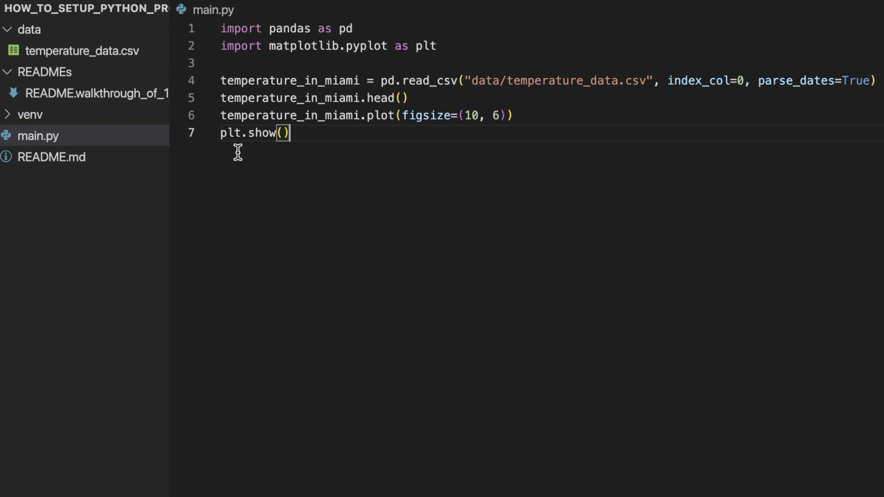
type("py")
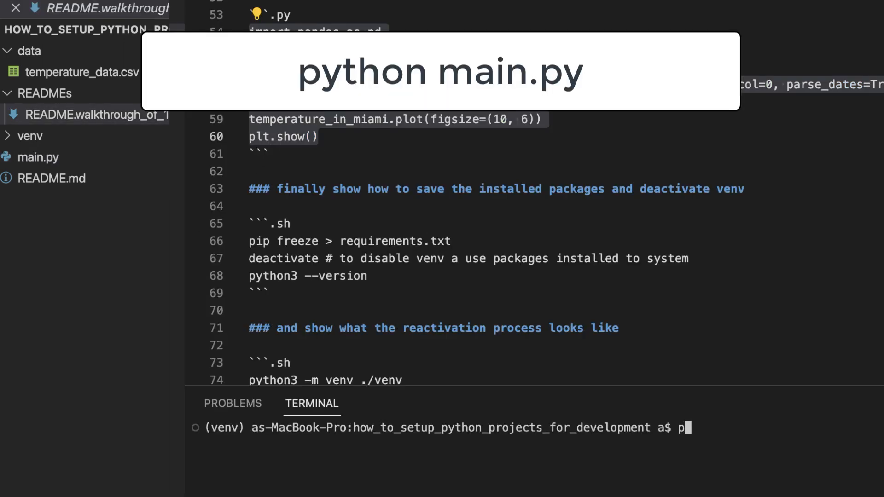
type("thon main.py")
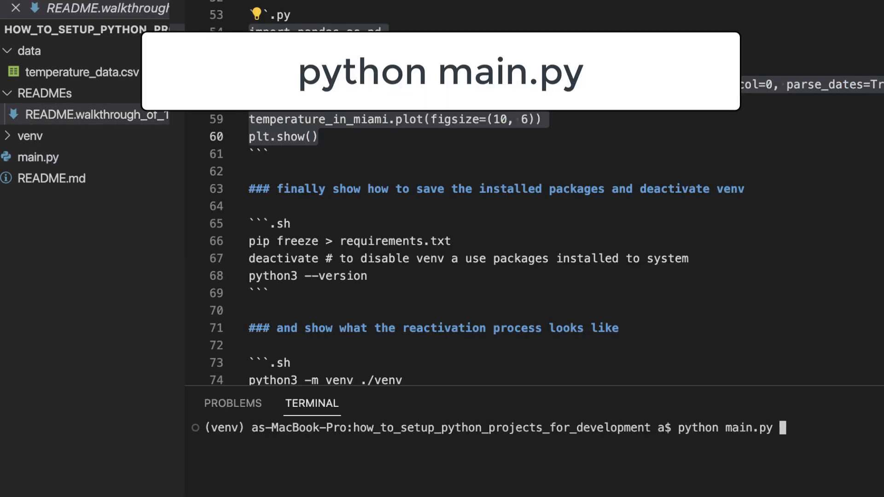
key("Return")
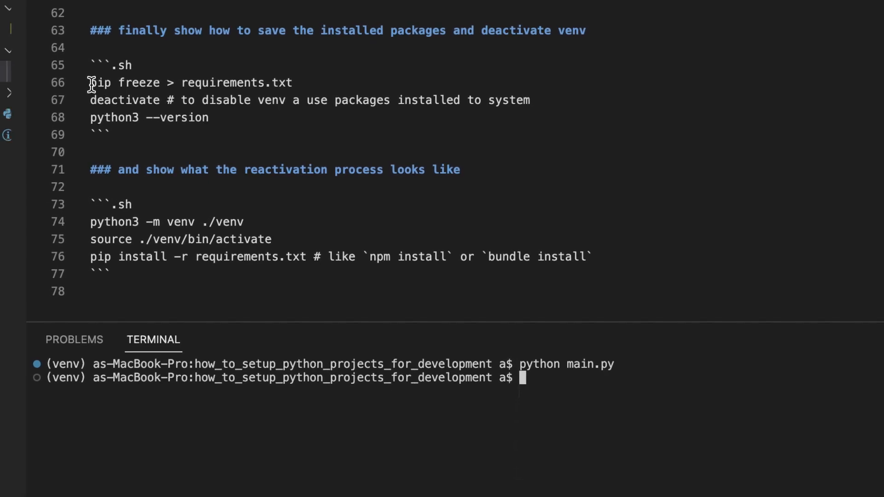
Run pip freeze > requirements.txt from README line 66 to save the venv's package list.
double_click(90, 84)
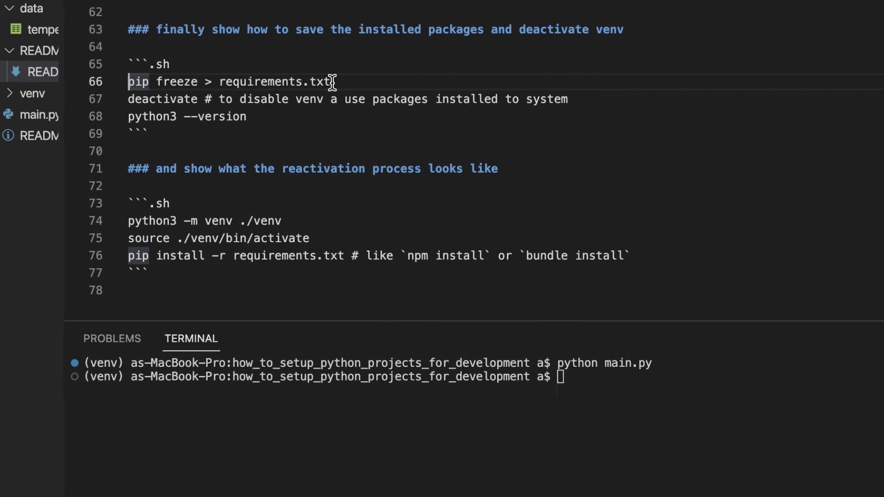
left_click(348, 82, "shift")
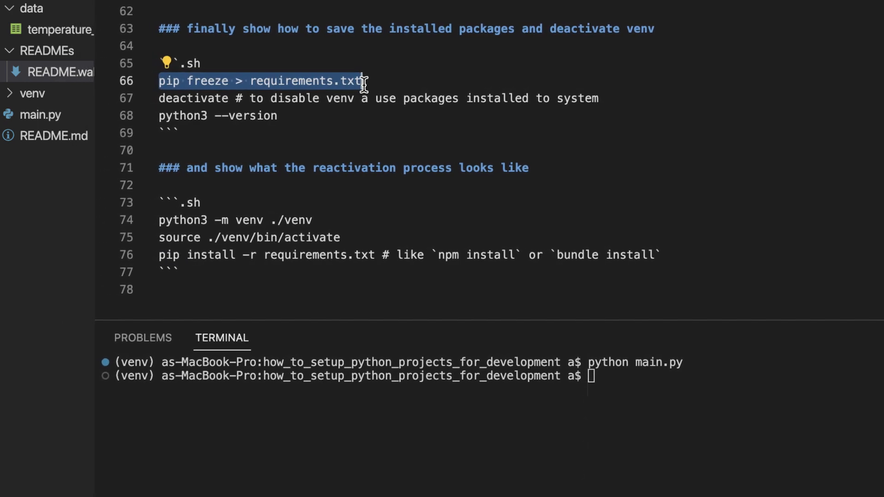
left_click(680, 407)
key("super+v")
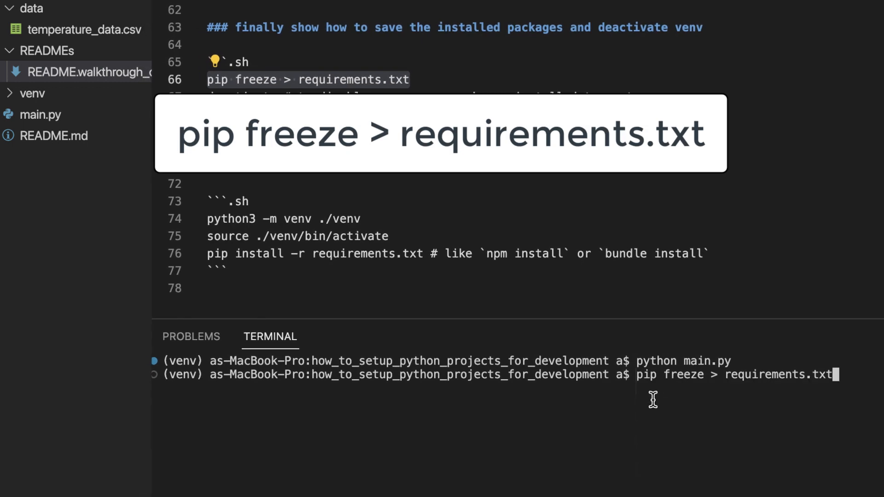
key("Return")
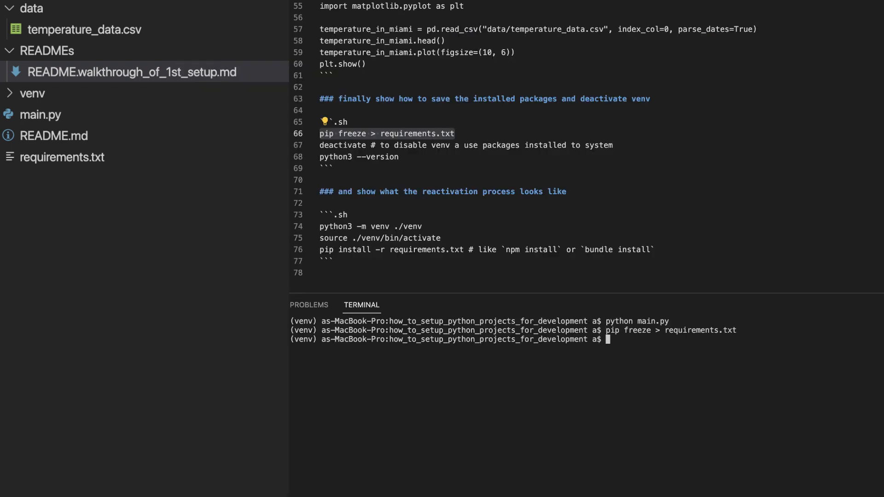
triple_click(369, 134)
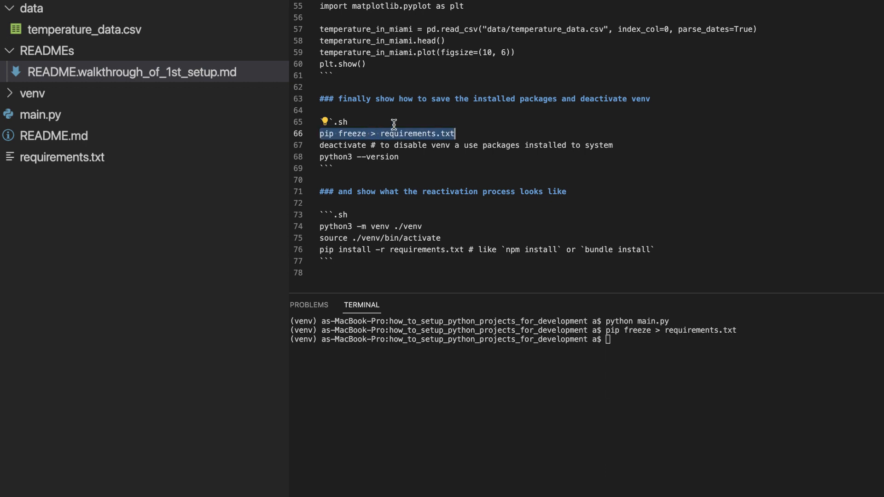
left_click(367, 133)
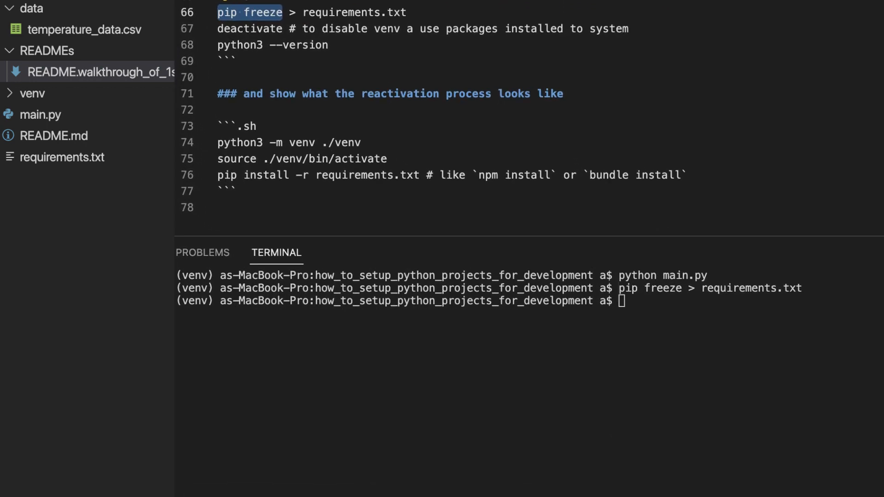
type("pip freeze")
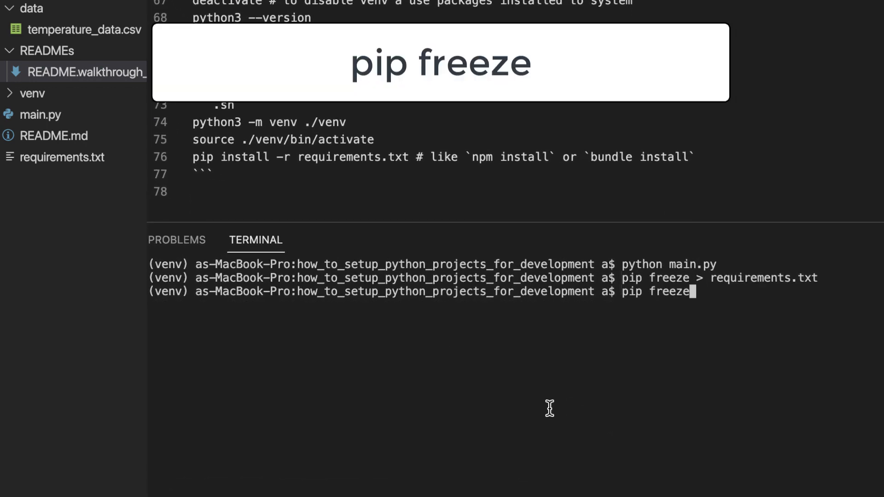
Run pip freeze to list the venv's packages, including pandas, matplotlib and numpy.
key("Return")
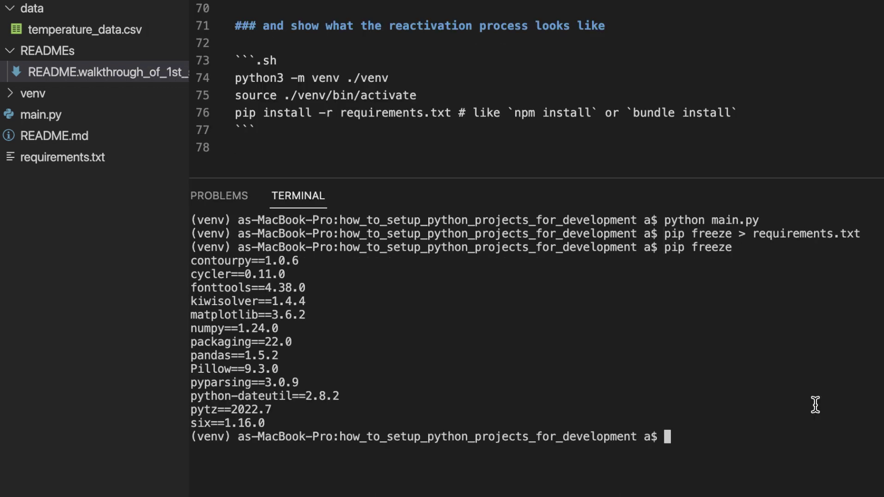
type("tou")
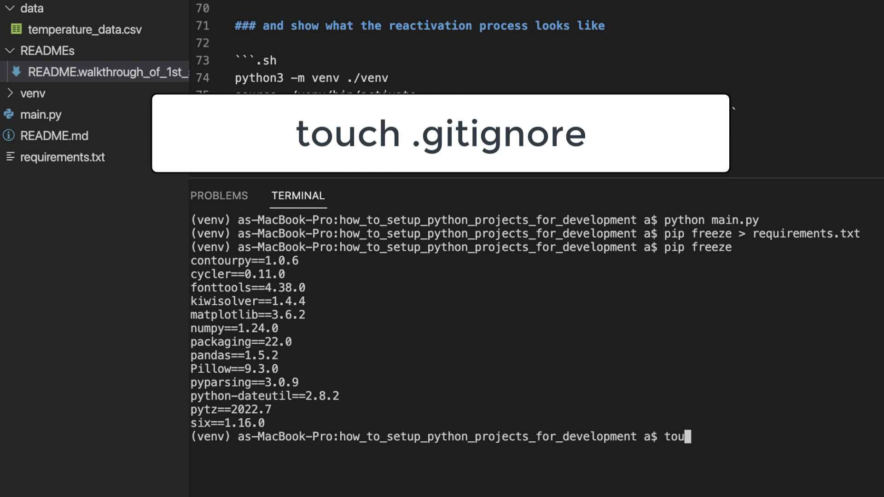
type("ch")
type(" .")
type("git")
type("ignore")
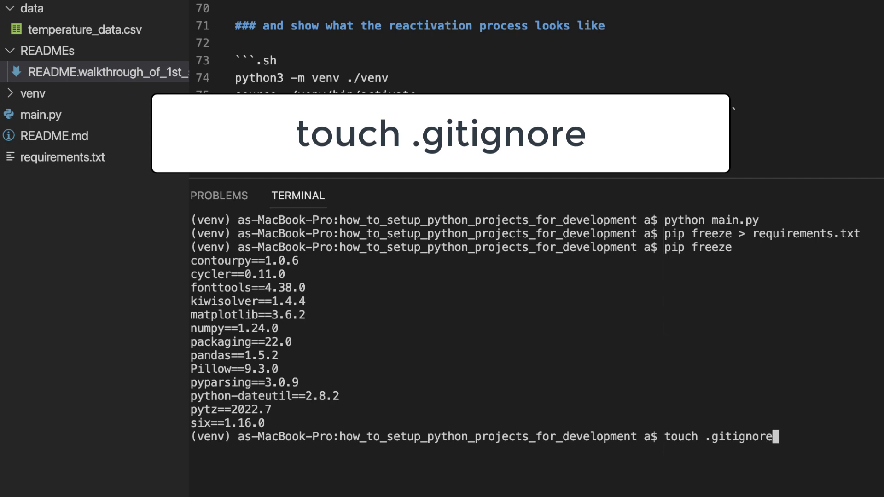
Create an empty .gitignore in the project root with touch.
key("Return")
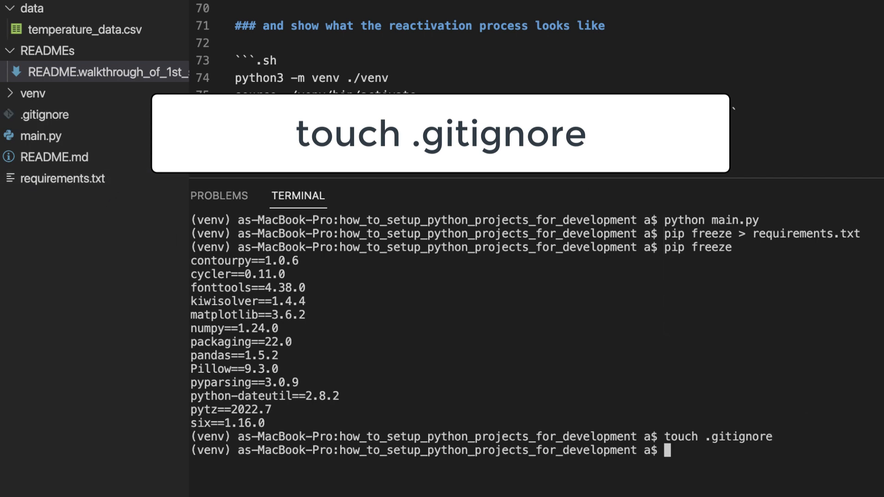
Copy GitHub's Python.gitignore template contents from Chrome and return to the editor.
key("super+Tab")
key("Tab")
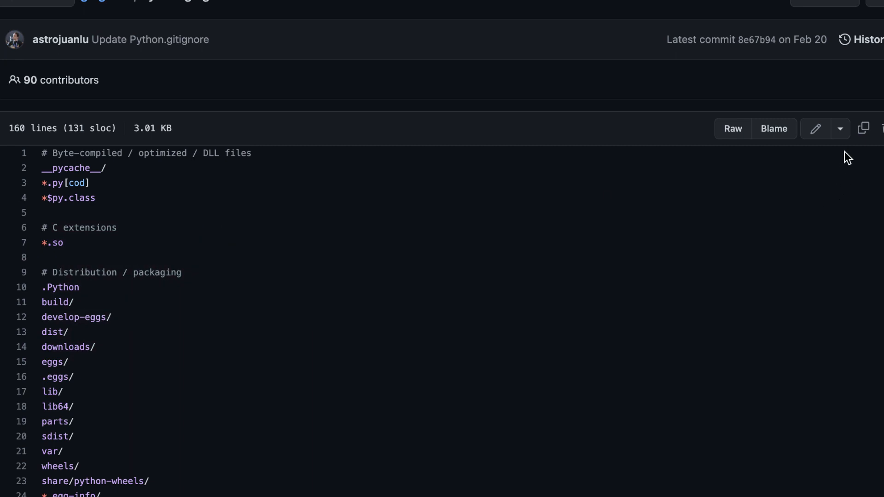
left_click(863, 128)
key("super+Tab")
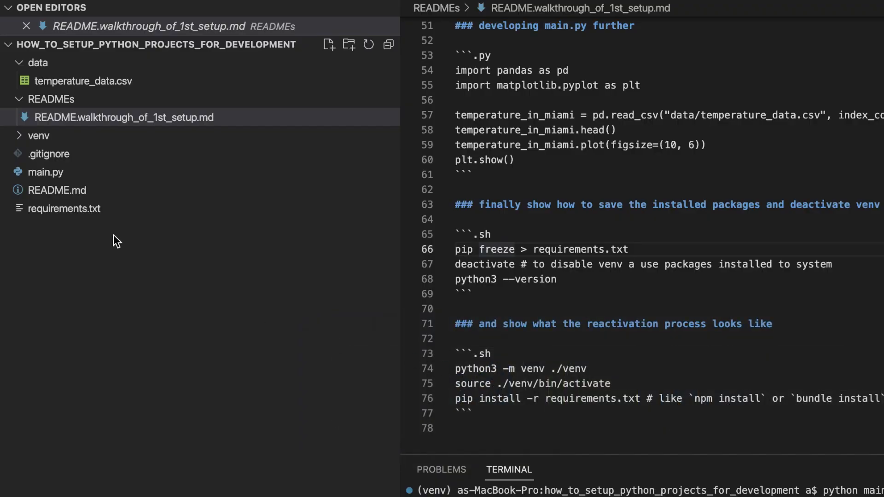
View .gitignore, run deactivate to exit the venv, and clear the terminal.
left_click(89, 154)
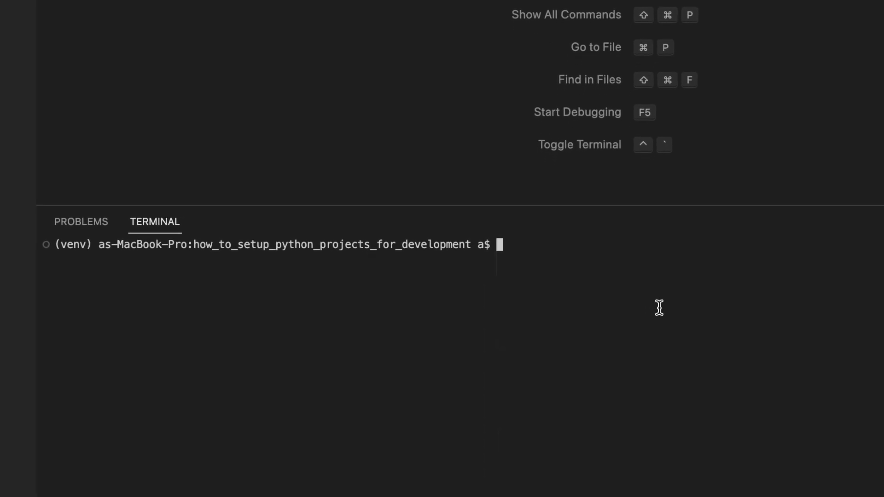
type("deactivate")
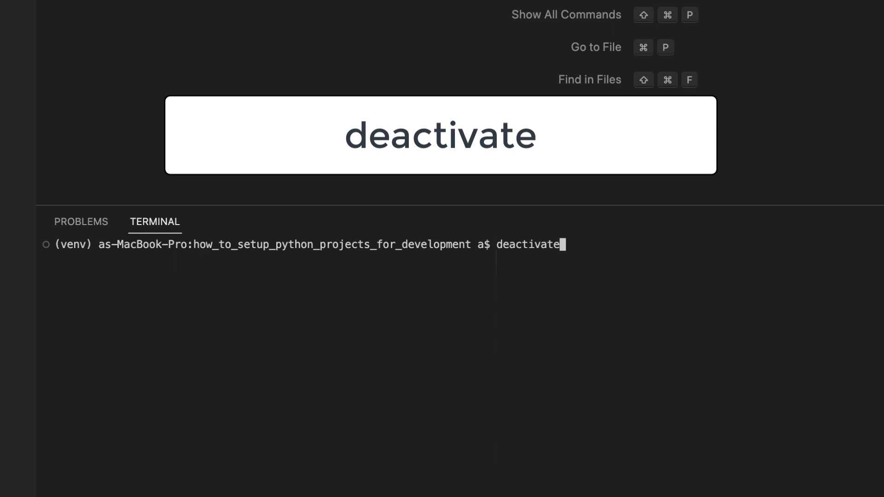
key("Return")
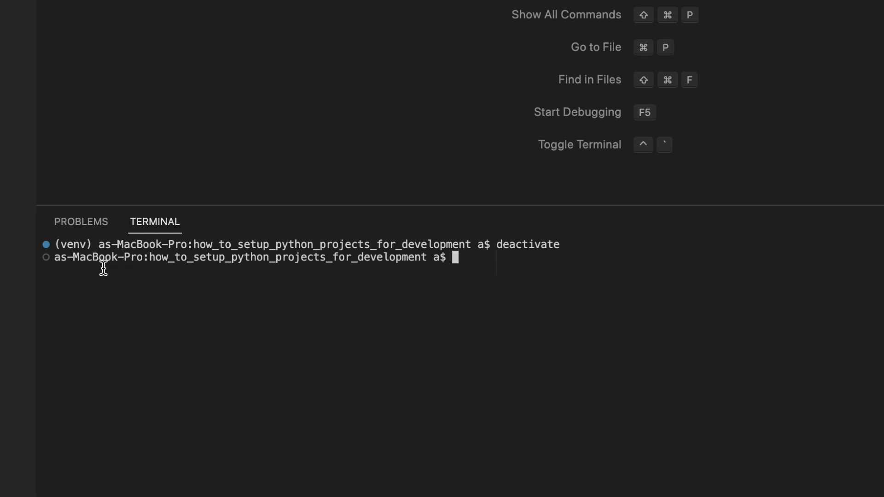
key("ctrl+l")
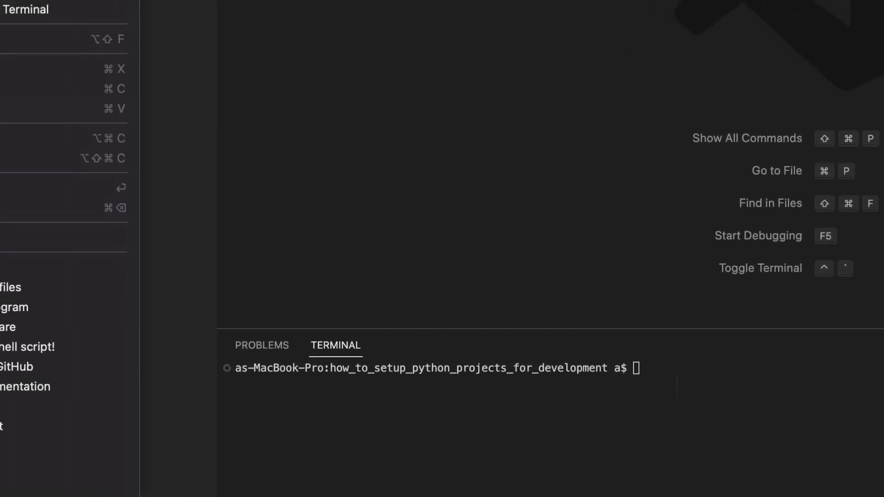
Delete the venv folder and select the python3 -m venv ./venv line in the first-setup README.
left_click(38, 265)
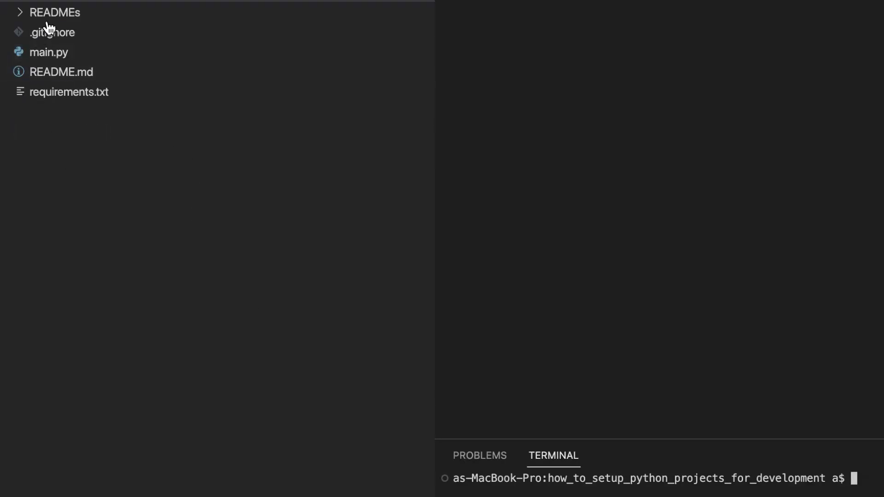
left_click(54, 11)
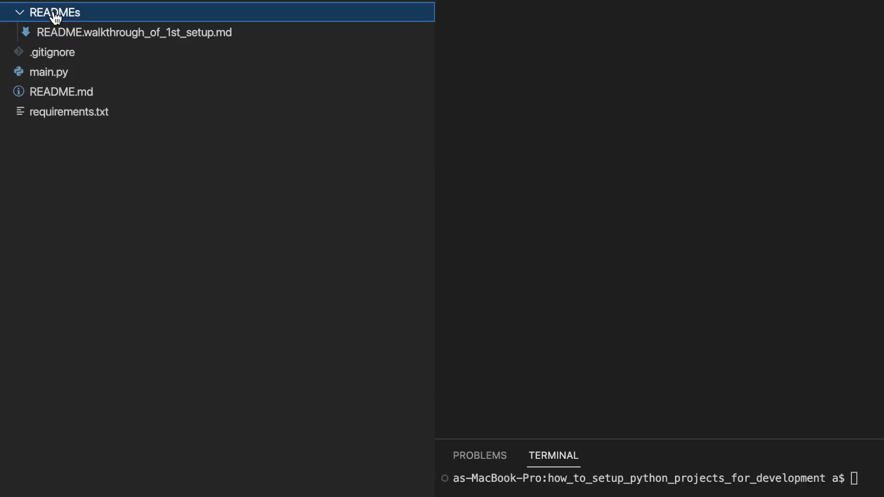
left_click(76, 33)
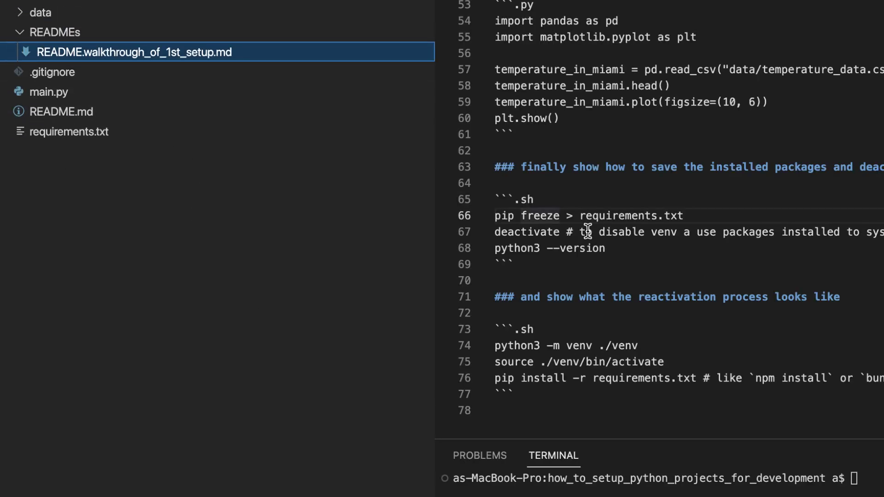
triple_click(641, 345)
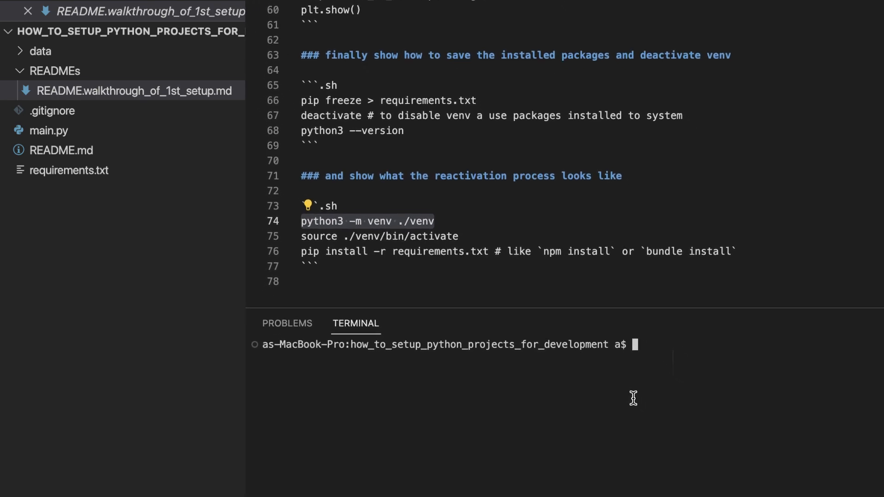
Run python3 -m venv, source activate and pip install -r requirements.txt in the terminal.
key("super+v")
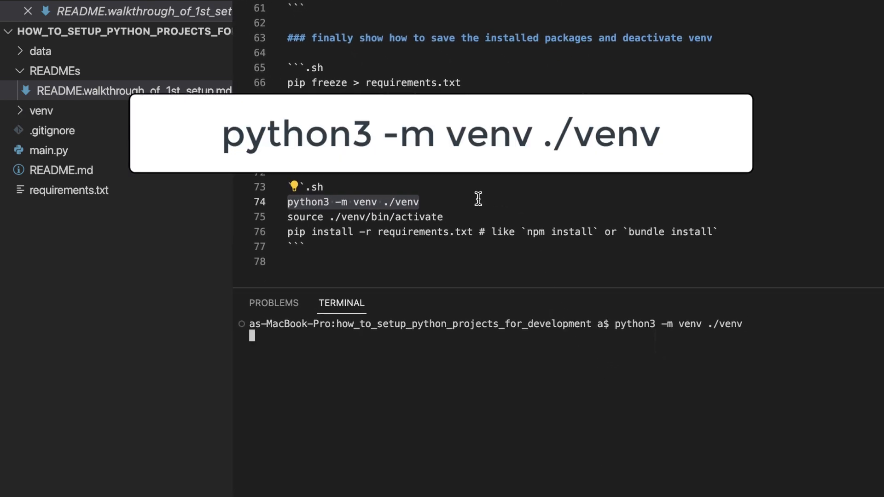
left_click(445, 216)
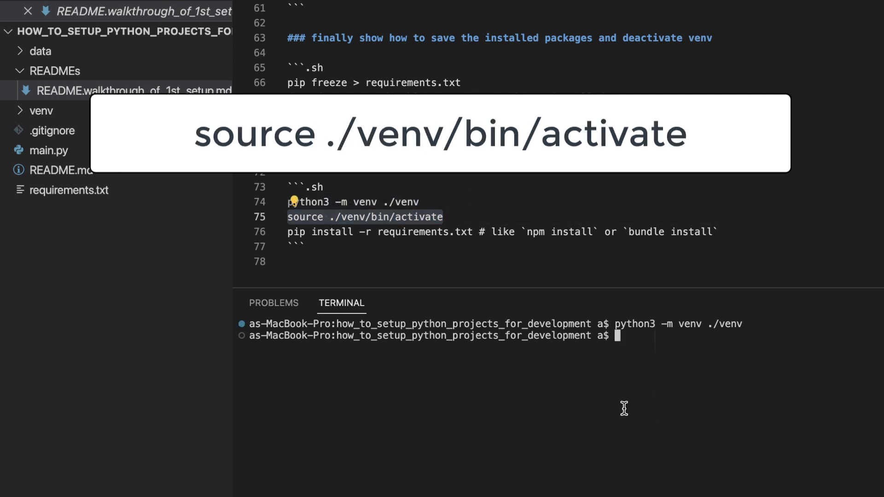
key("super+v")
key("Return")
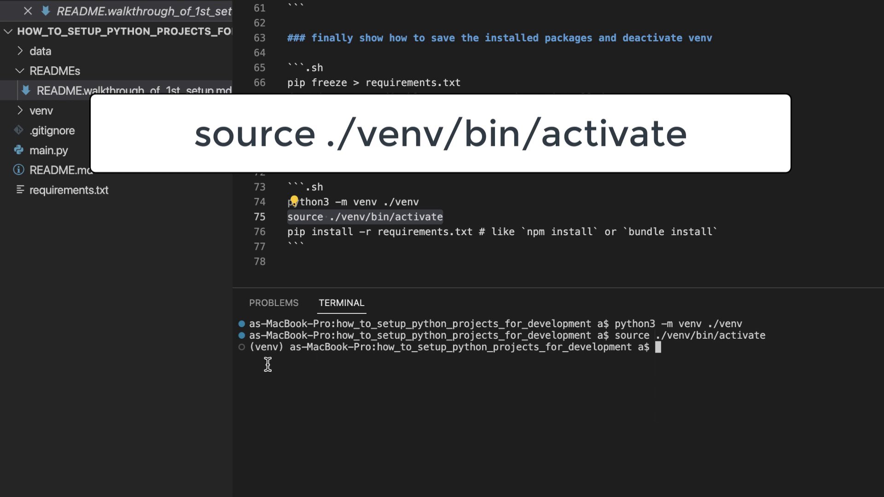
left_click(290, 232)
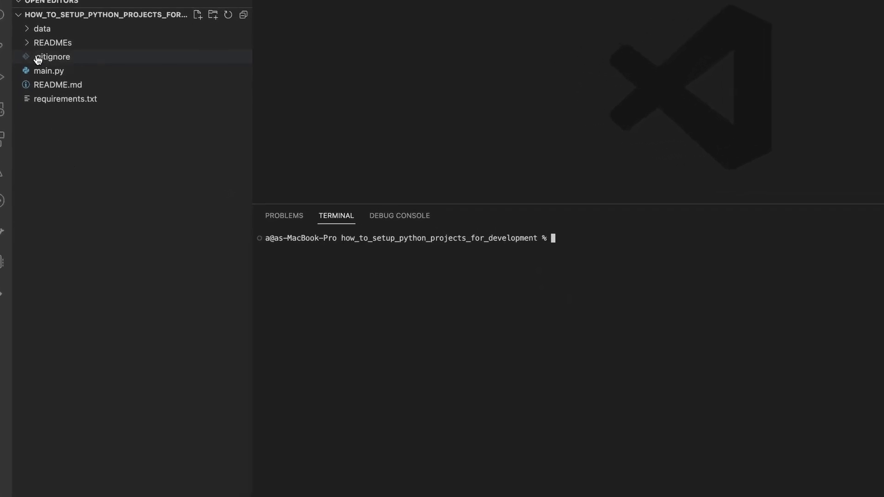
Run the README's curl Poetry installer, which reports version 1.3.1 already installed.
left_click(43, 44)
left_click(233, 69)
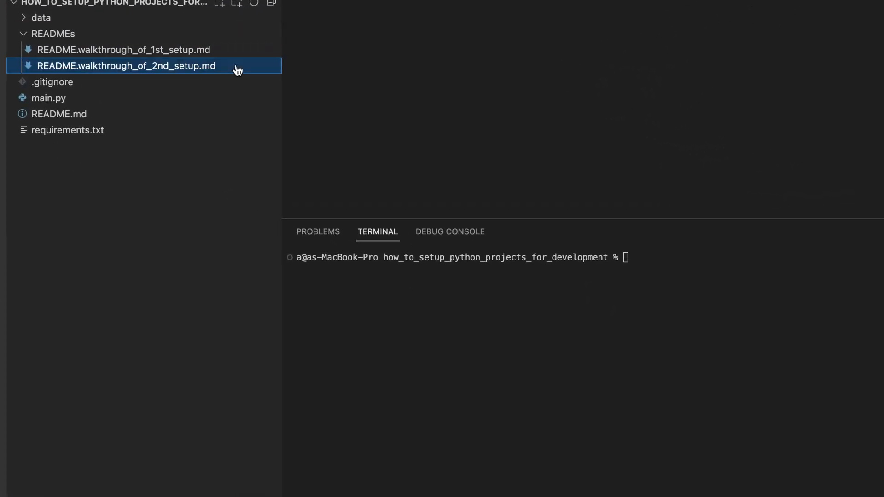
scroll(601, 55, "down", 3)
scroll(606, 54, "down", 4)
scroll(615, 54, "down", 5)
scroll(622, 53, "down", 5)
scroll(632, 55, "up", 6)
scroll(633, 54, "up", 3)
scroll(636, 54, "up", 4)
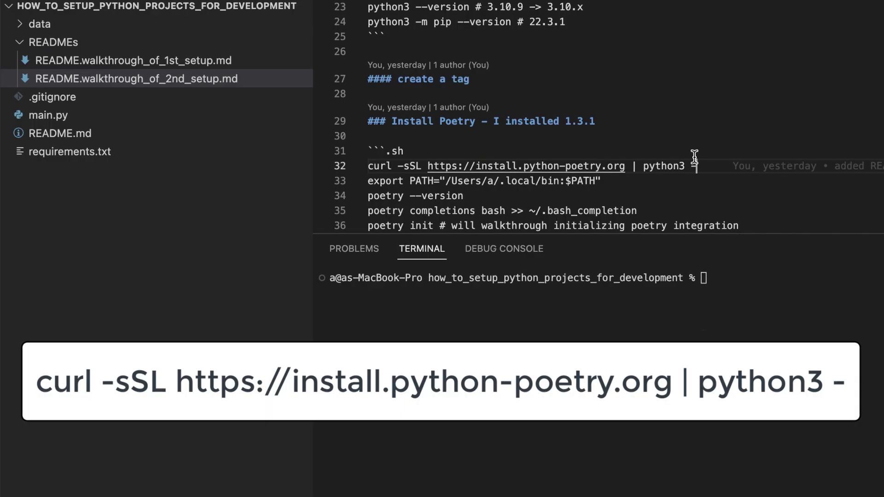
triple_click(693, 163)
key("super+v")
key("Return")
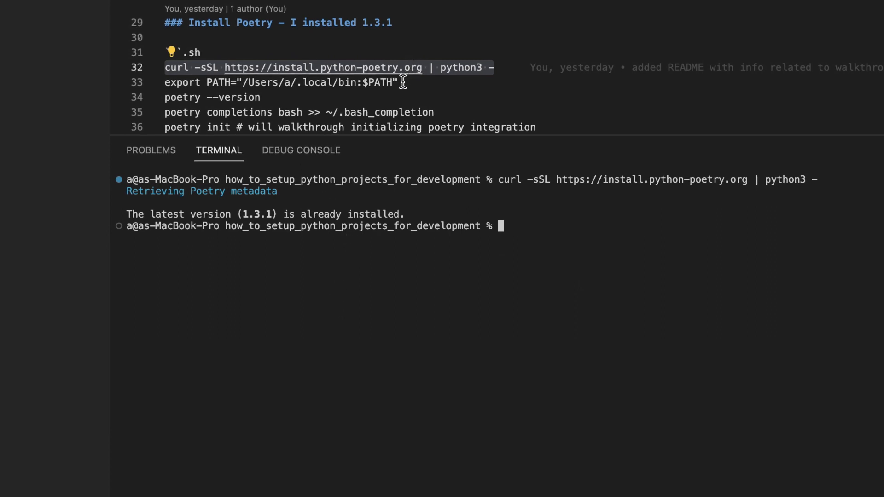
Select the export PATH and shell completions lines in the second-setup README.
left_click(401, 82)
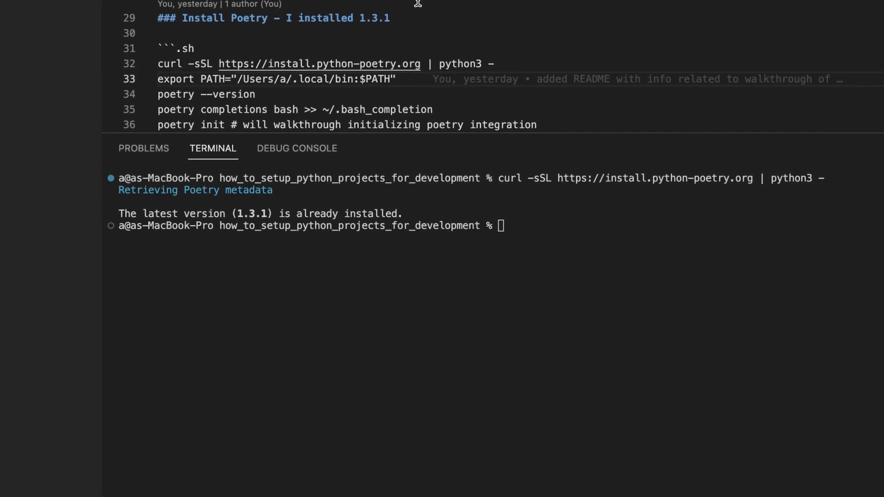
key("shift+Home")
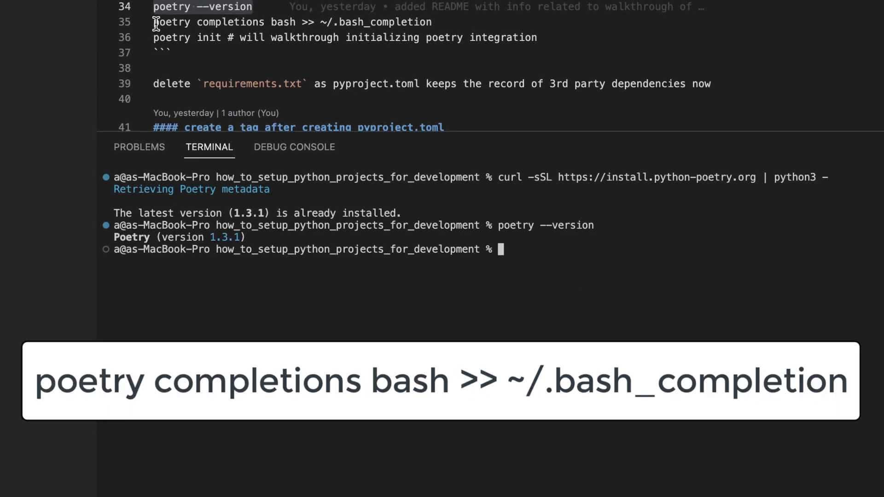
double_click(155, 23)
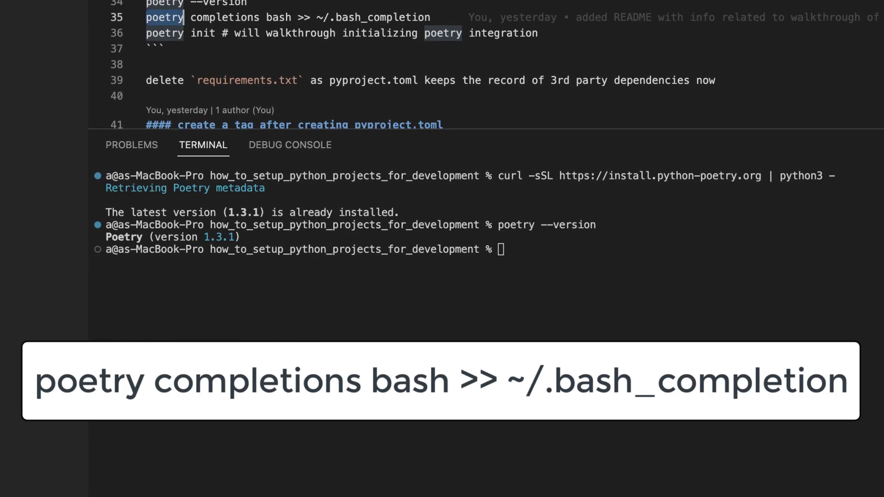
left_click_drag(184, 17, 330, 14)
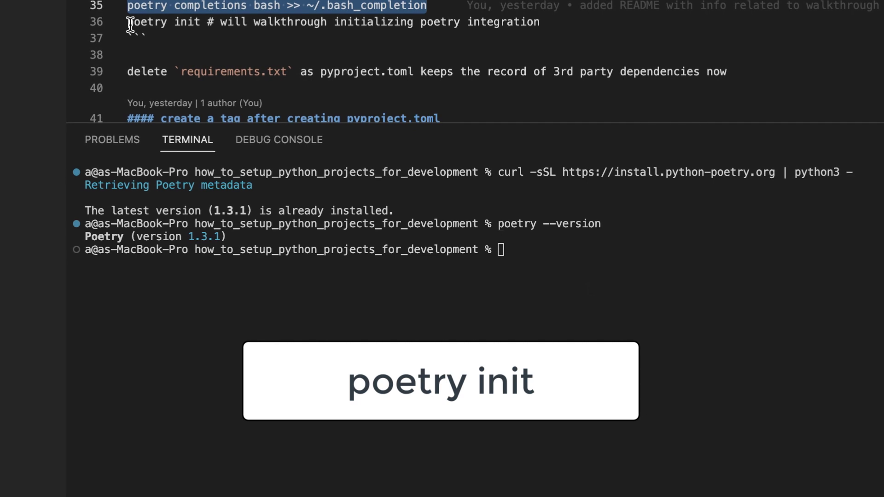
left_click(131, 23)
Copy poetry init from line 36 and run it in the terminal.
double_click(138, 16)
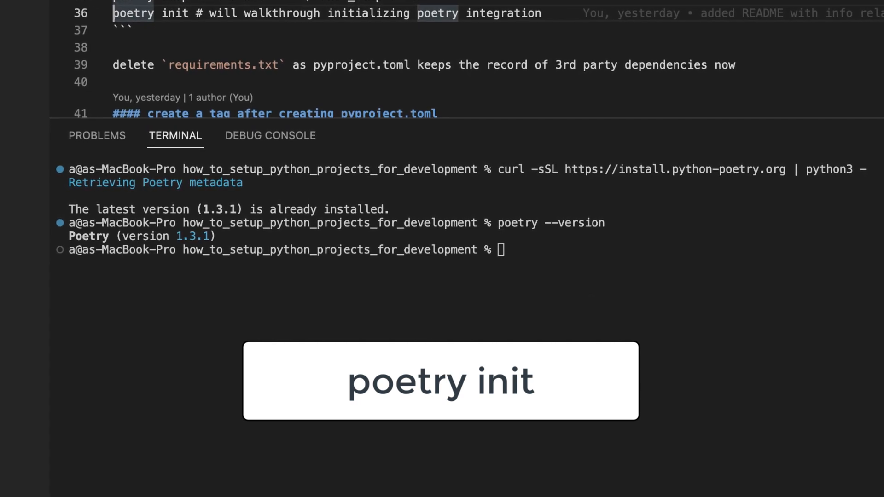
key("shift+alt+Right")
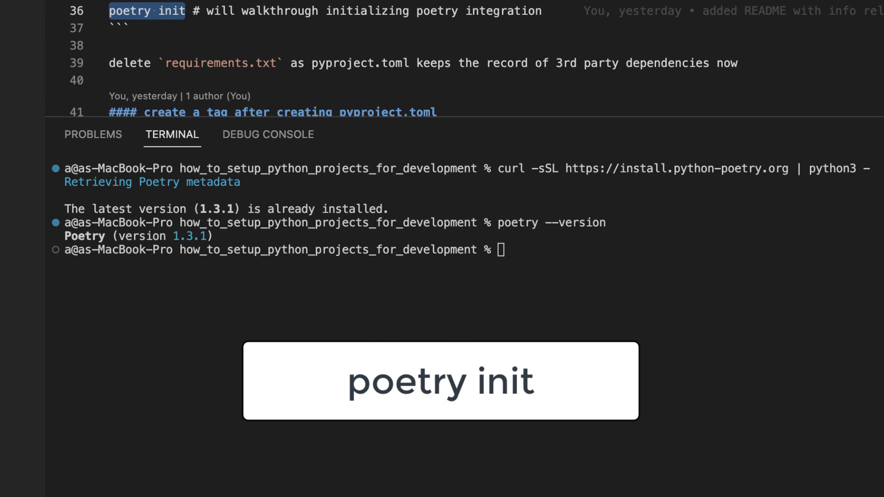
left_click(500, 249)
key("super+v")
key("Return")
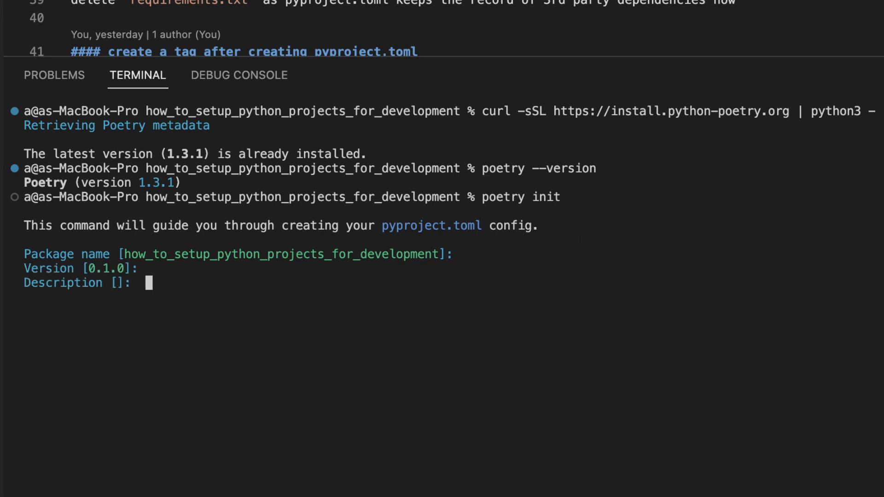
Accept the default Python version and answer no to main and dev dependencies.
key("Return")
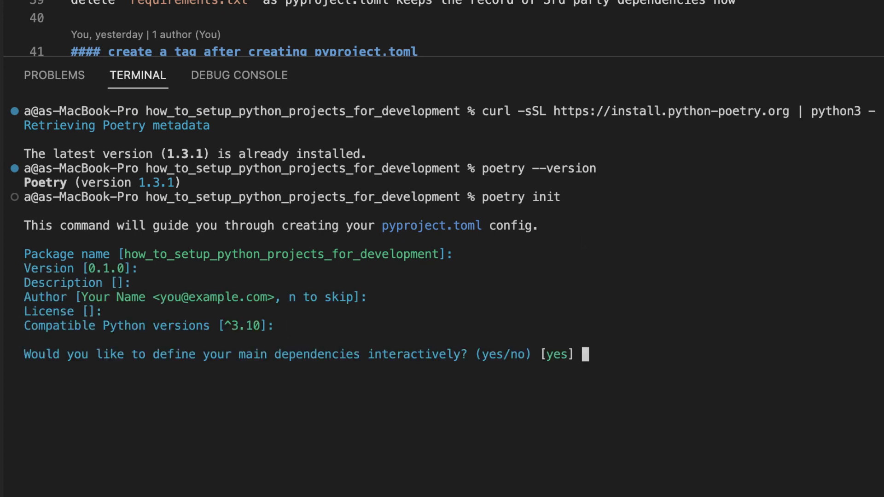
type("no")
key("Return")
type("no")
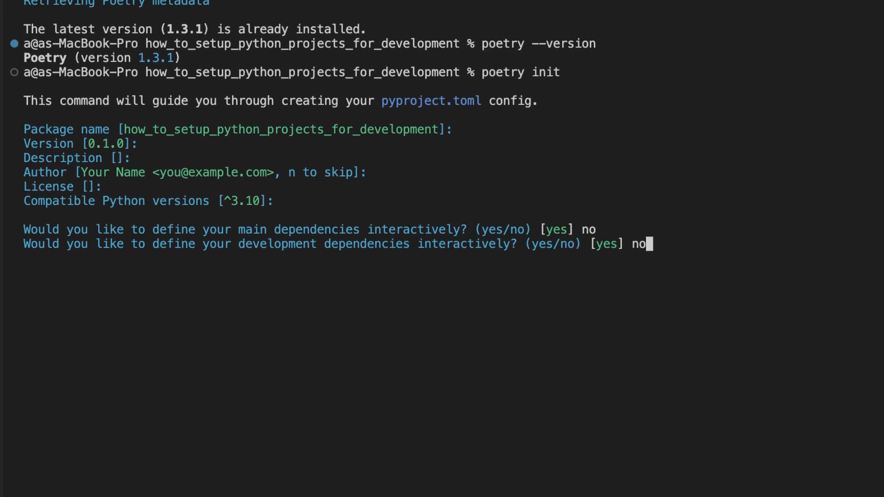
key("Return")
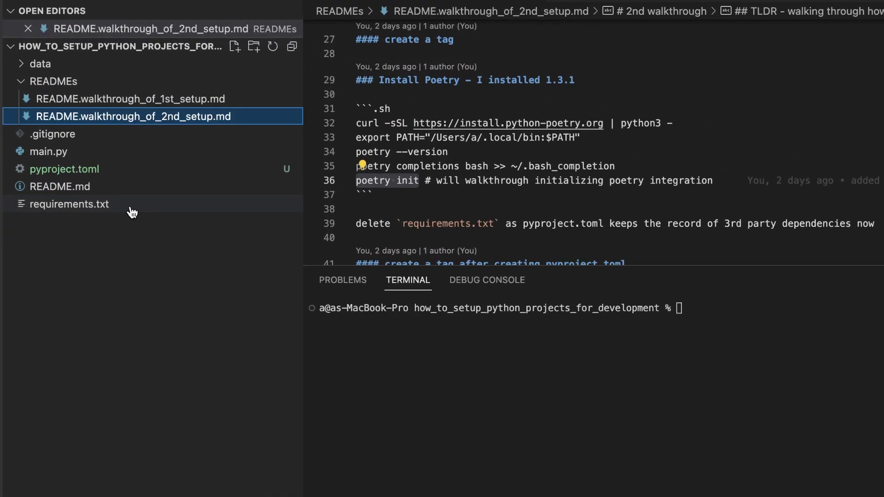
Delete requirements.txt and locate the poetry shell command in the README.
left_click(127, 203)
right_click(128, 202)
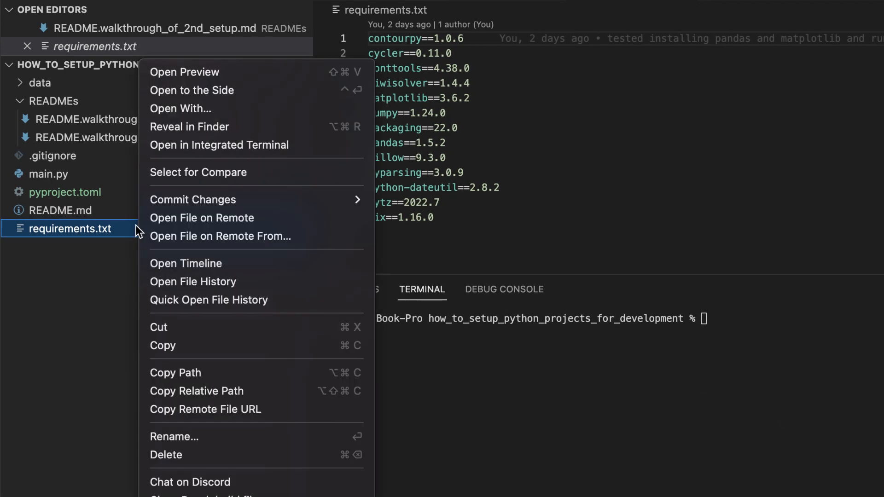
left_click(215, 455)
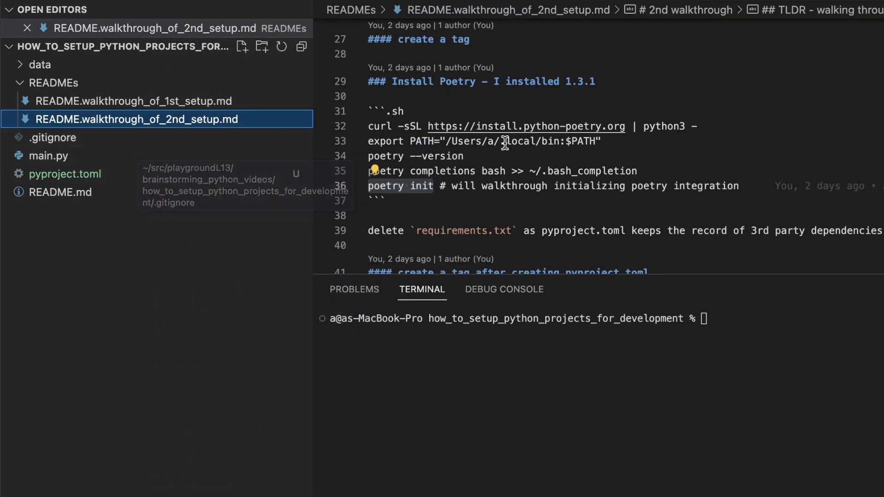
scroll(509, 143, "down", 2)
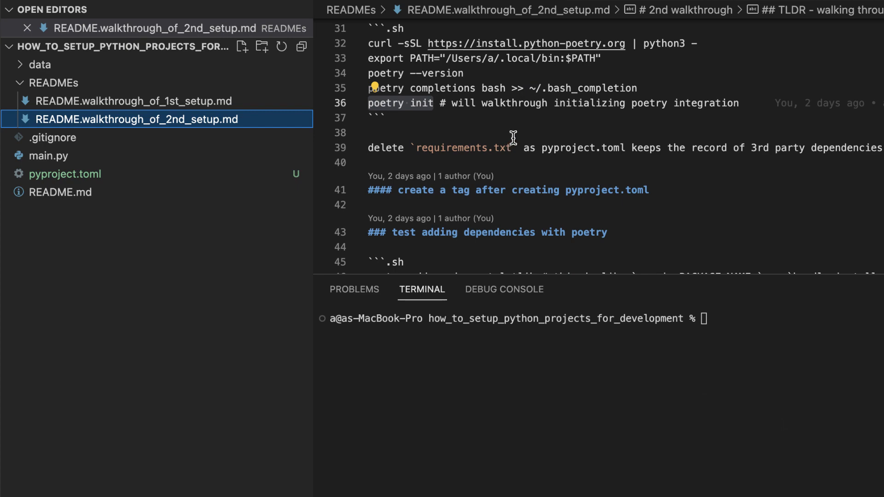
scroll(508, 139, "down", 3)
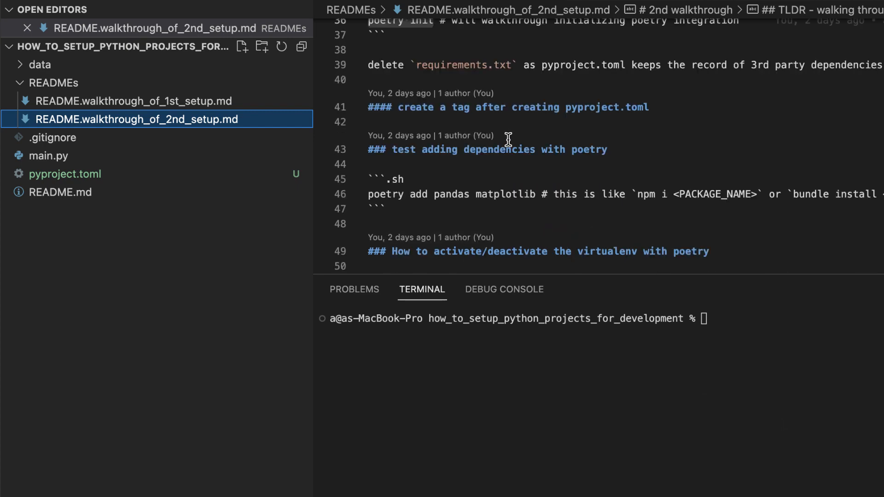
scroll(508, 139, "down", 3)
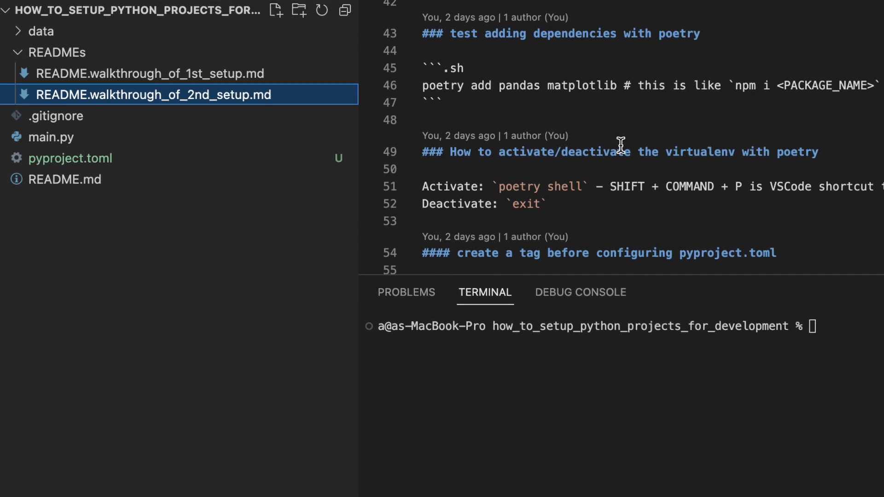
left_click(507, 187)
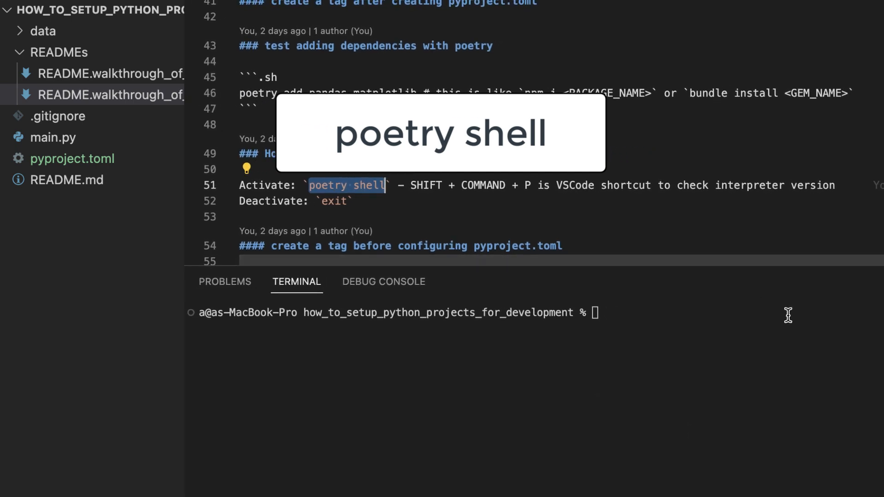
Run poetry shell to create .venv and activate the py3.10 virtualenv.
left_click(757, 313)
type("poetry shell")
key("Return")
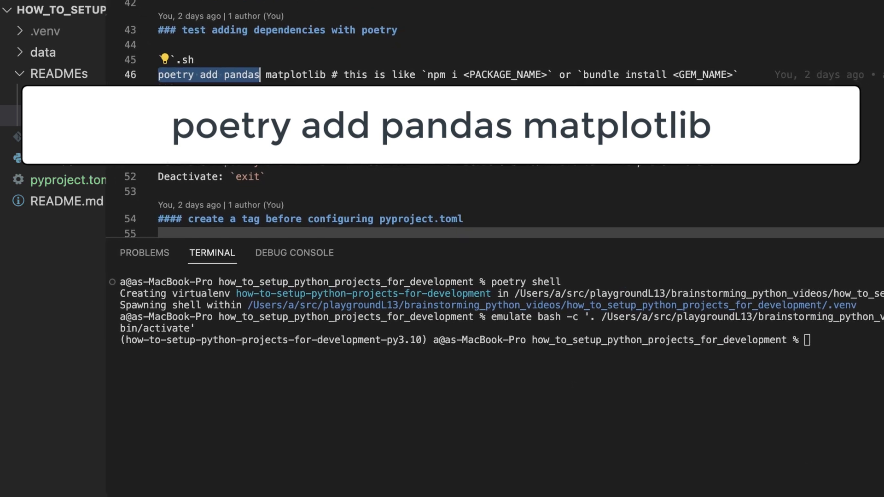
Run poetry add pandas matplotlib in the terminal.
left_click_drag(225, 79, 331, 80)
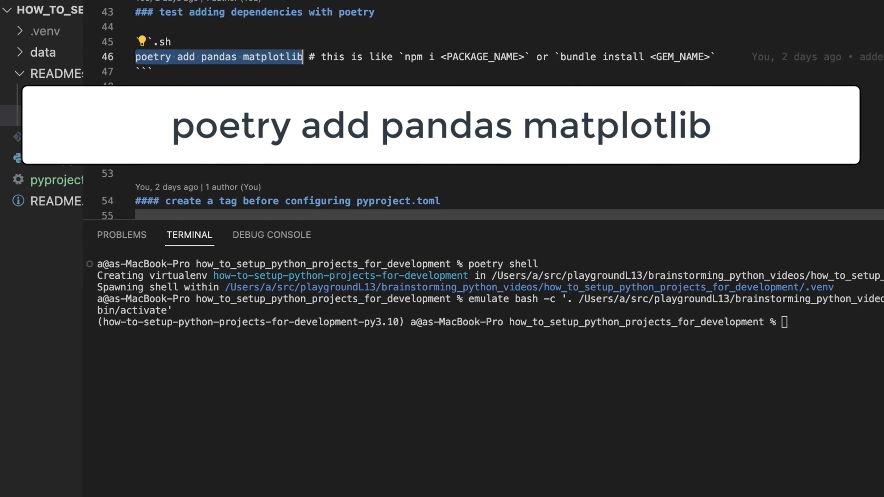
left_click(527, 357)
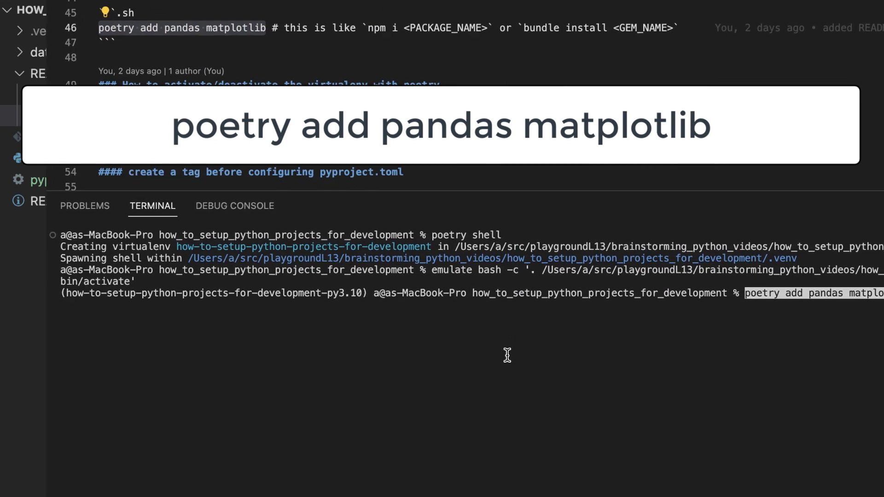
key("Return")
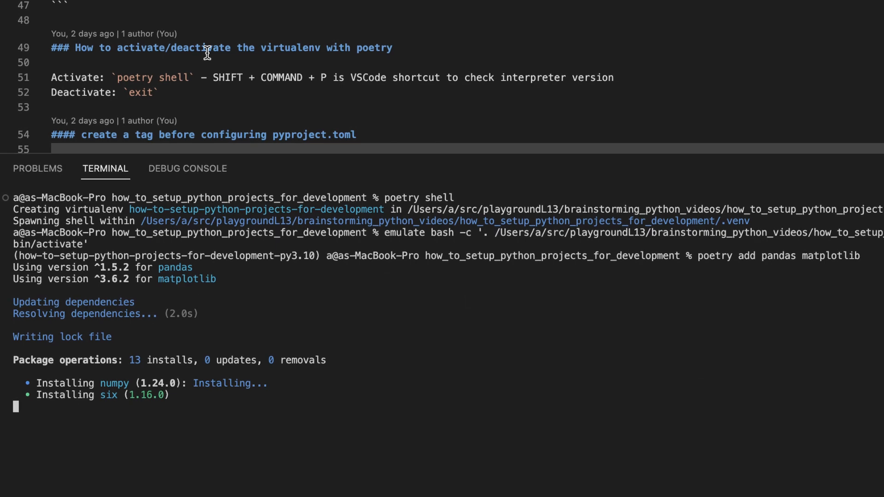
scroll(207, 53, "down", 5)
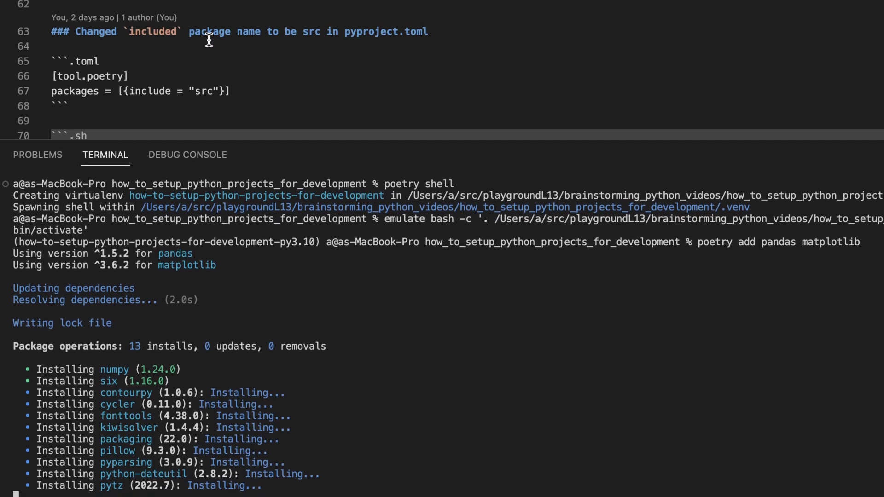
scroll(209, 40, "down", 3)
scroll(208, 21, "down", 3)
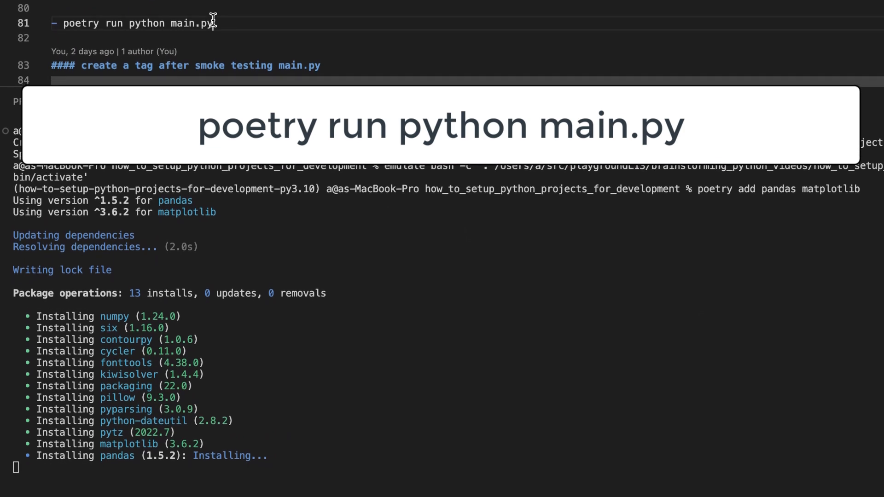
Run poetry run python main.py, close the Figure 1 plot, and clear the terminal.
left_click_drag(214, 22, 62, 22)
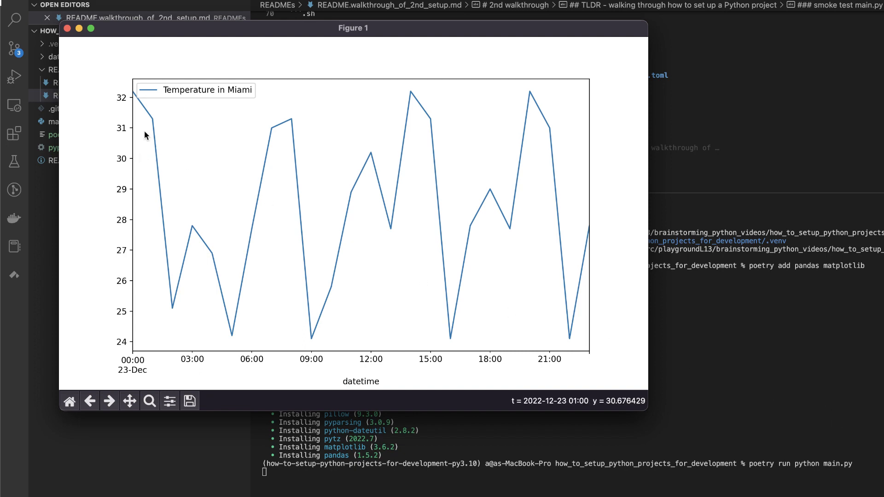
left_click(67, 28)
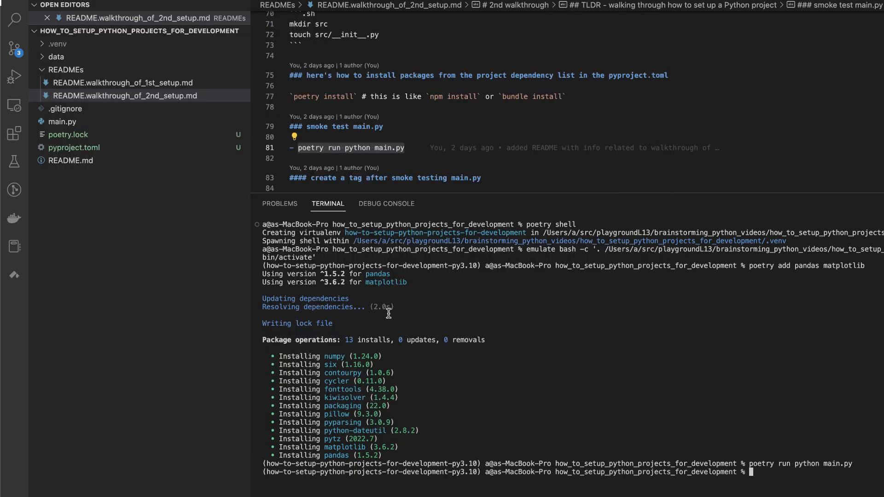
key("ctrl+l")
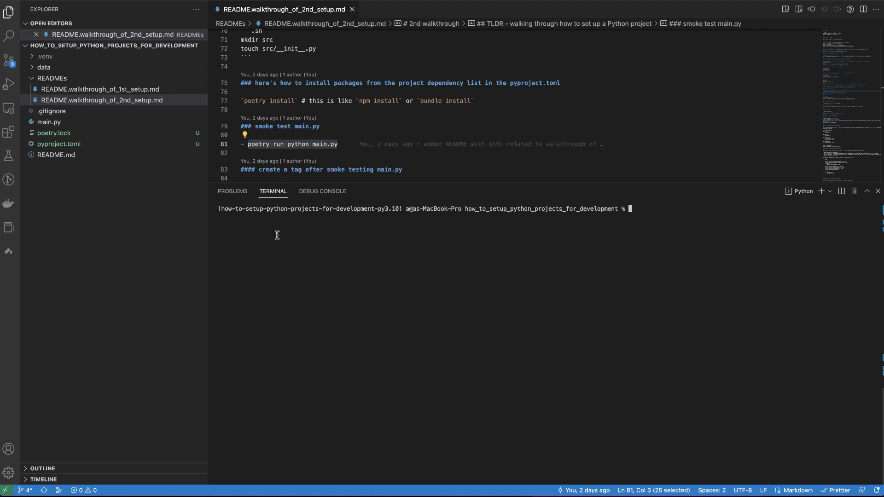
Replace the old project and package names in pyproject.toml with src.
left_click(59, 144)
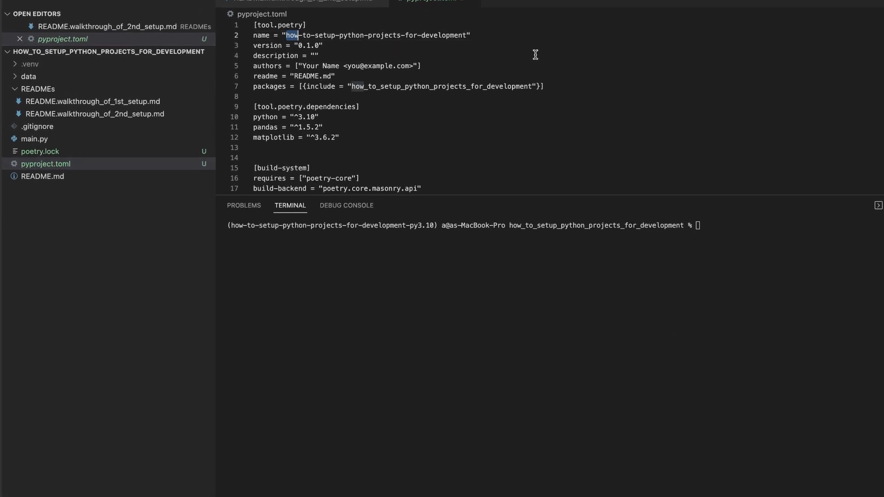
key("shift+alt+Right")
key("shift+alt+Right")
key("shift+alt+Right")
key("shift+alt+Right")
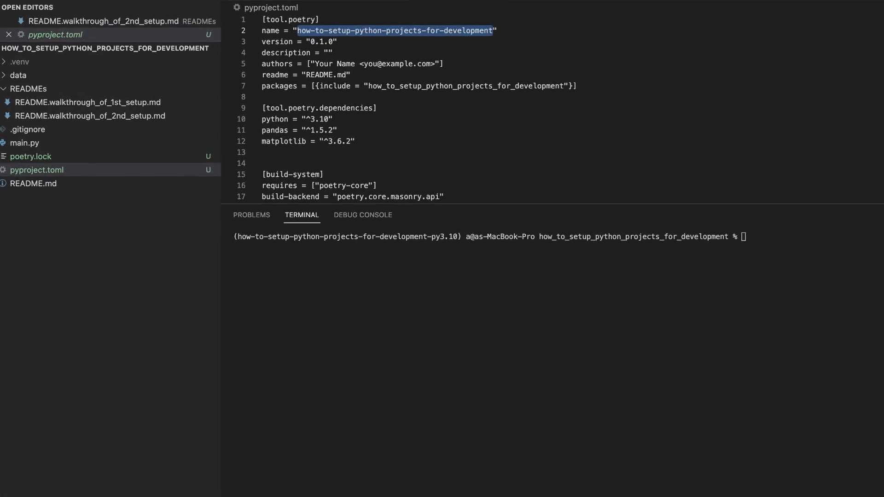
key("BackSpace")
type("2nd")
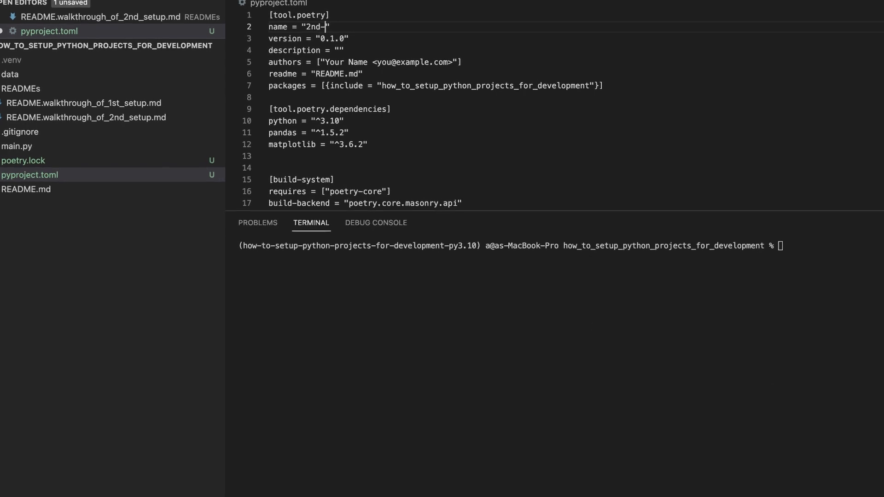
type("-setup")
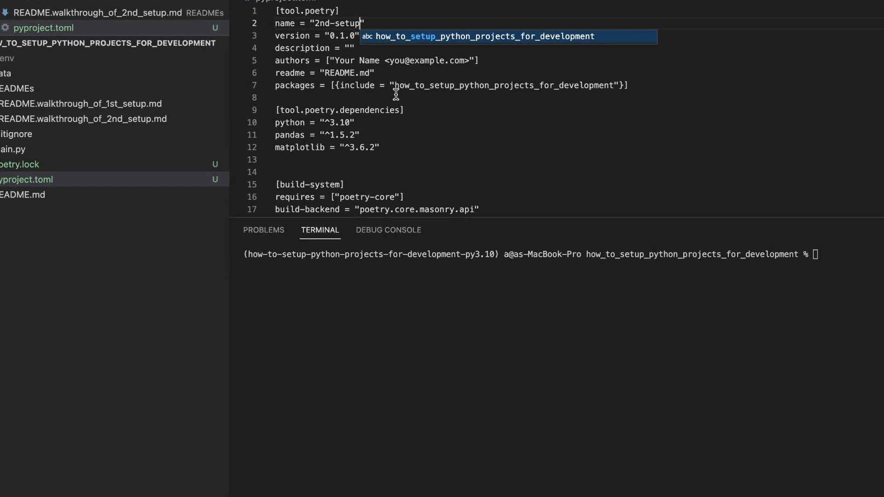
double_click(452, 85)
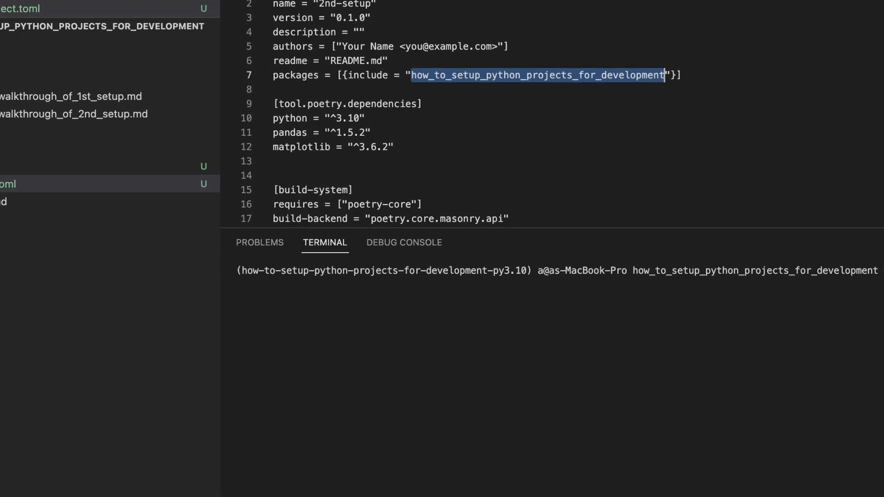
type("src")
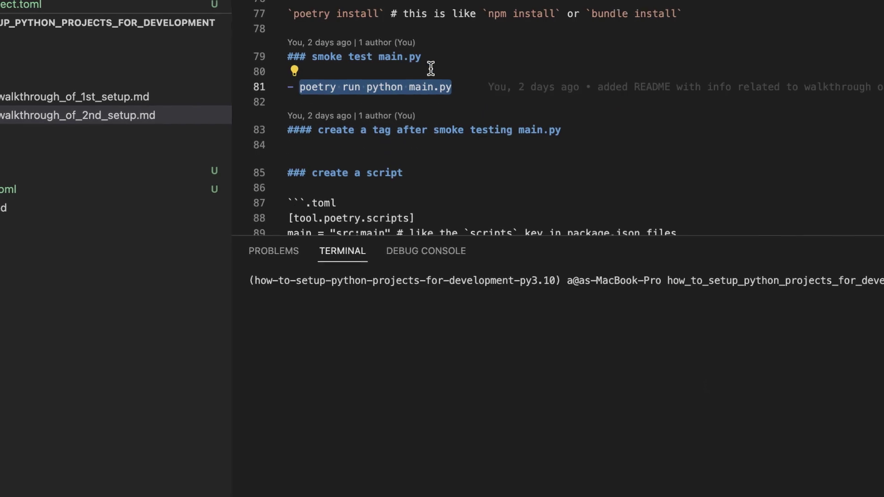
scroll(430, 67, "down", 3)
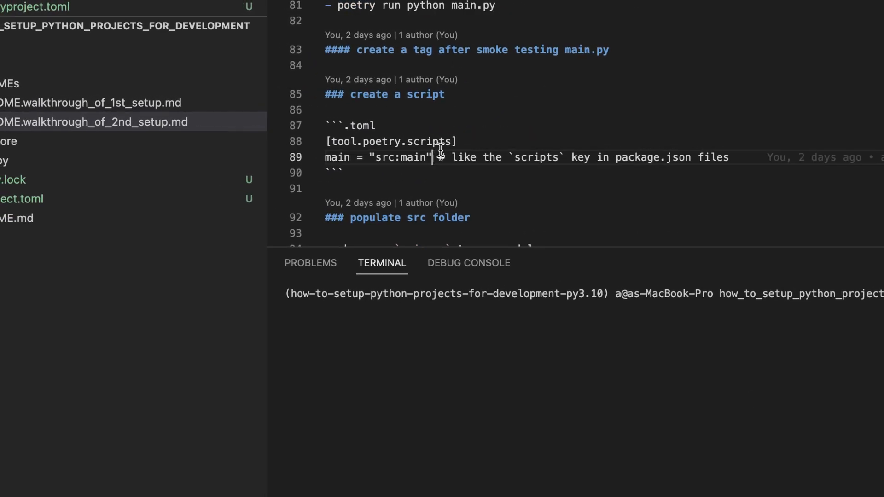
Paste the [tool.poetry.scripts] section with main = "src:main" after the dependencies.
mouse_move(421, 156)
left_mouse_down()
mouse_move(443, 140)
mouse_move(361, 148)
left_mouse_up()
key("super+c")
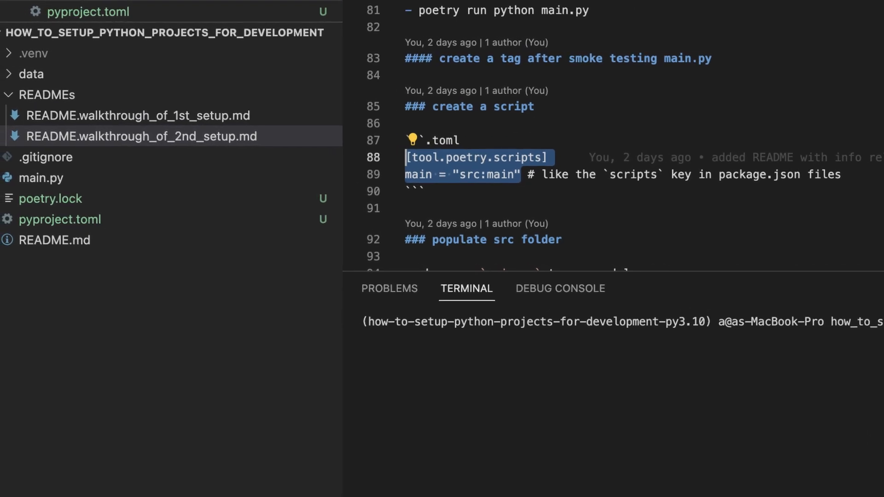
key("ctrl+Tab")
left_click(566, 194)
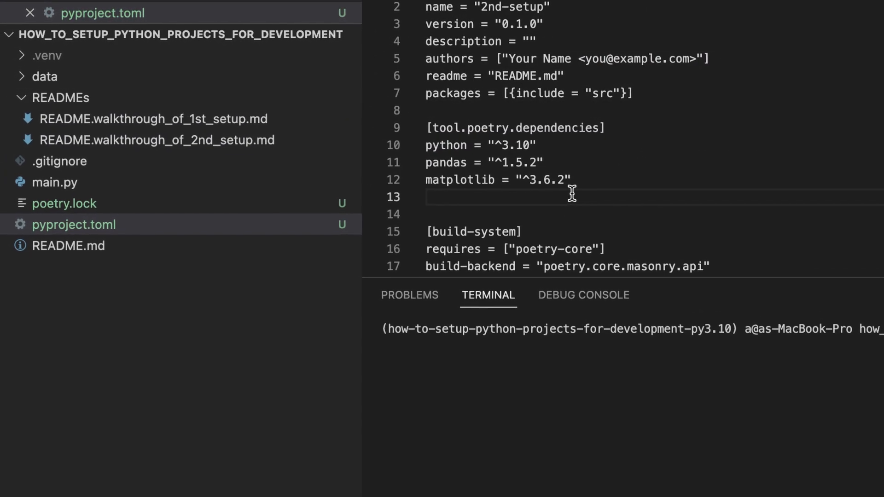
key("Return")
key("super+v")
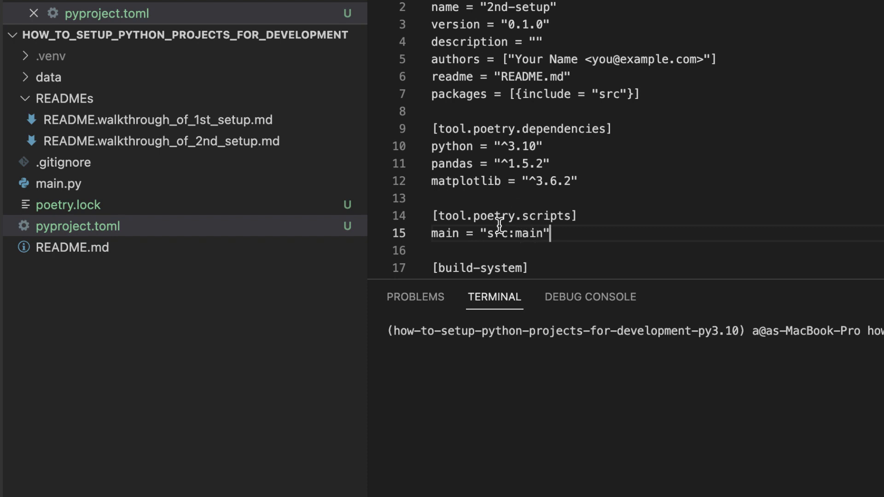
mouse_move(160, 325)
left_click(117, 332)
right_click(95, 317)
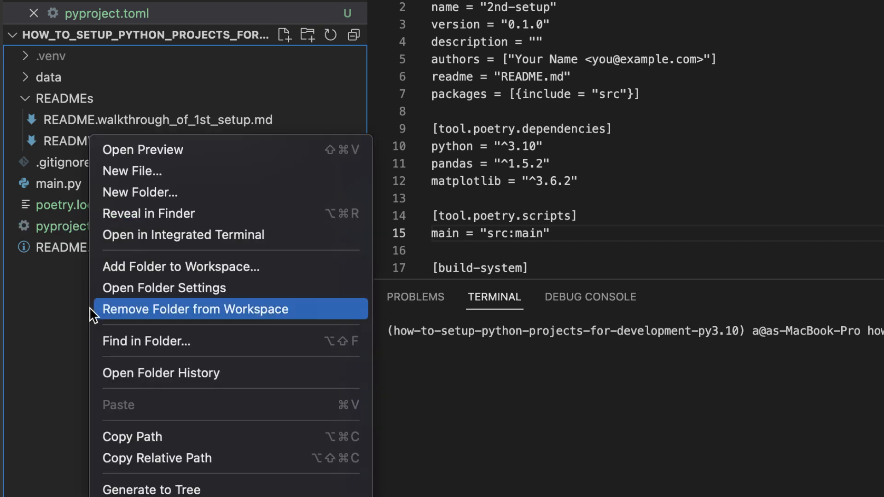
Create a src folder and move main.py into it, confirming the move.
left_click(147, 196)
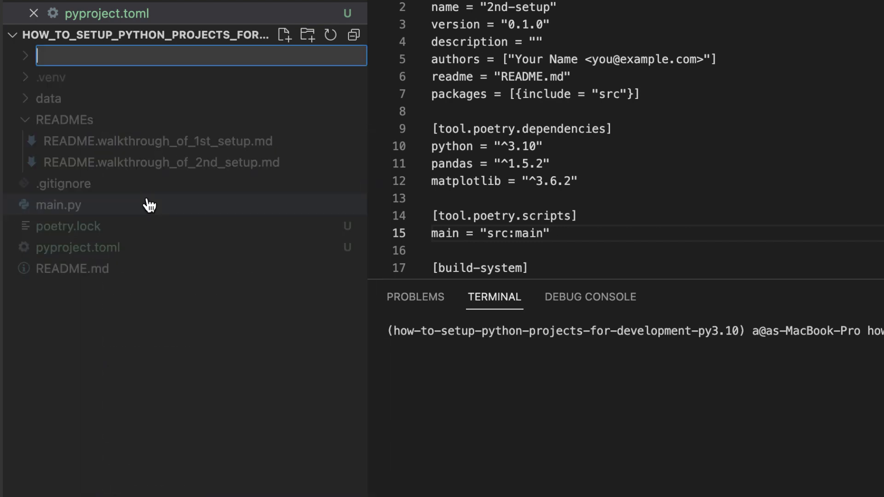
type("src")
key("Return")
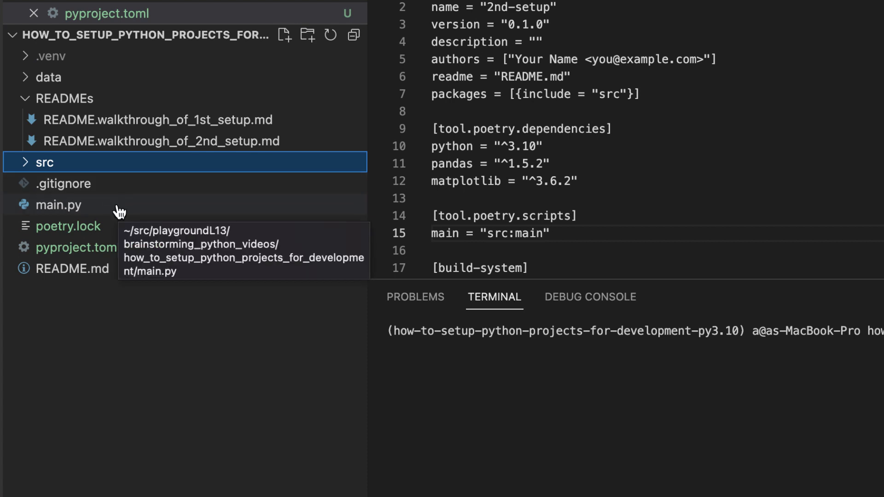
left_click_drag(120, 213, 55, 166)
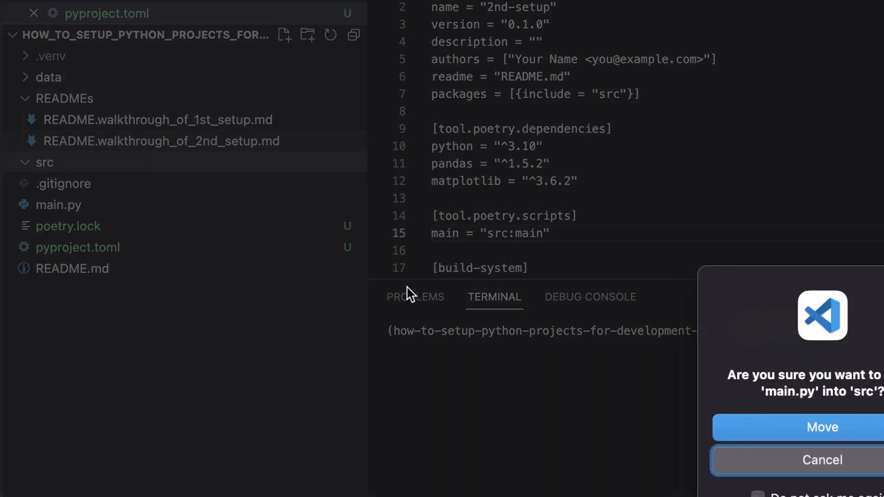
left_click(758, 427)
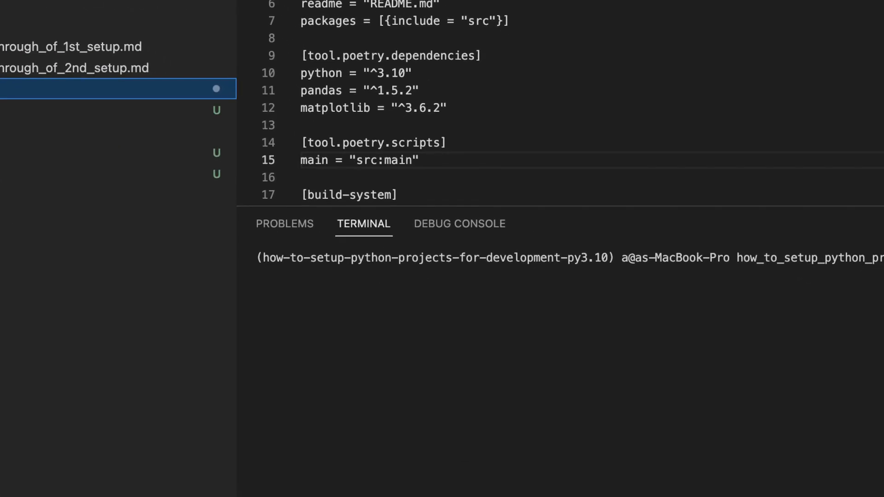
Exit the old environment, run rm -rf .venv, and start a fresh poetry shell.
left_click(74, 68)
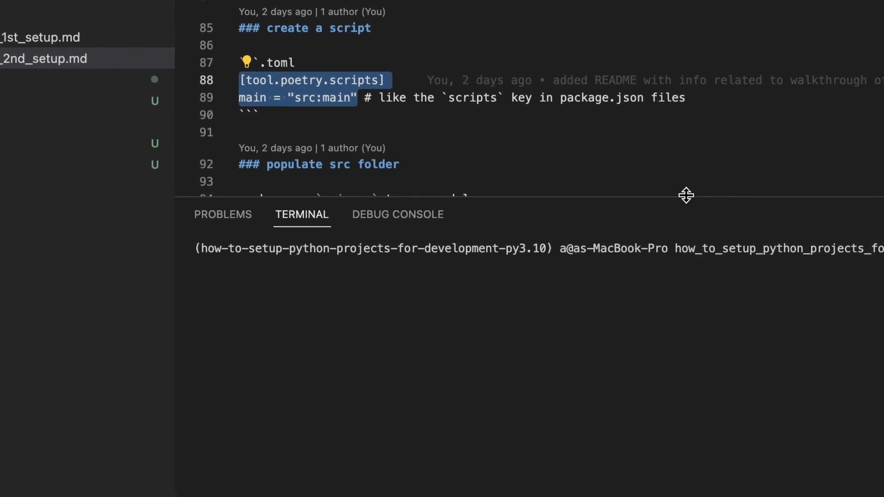
left_click(738, 322)
type("exit")
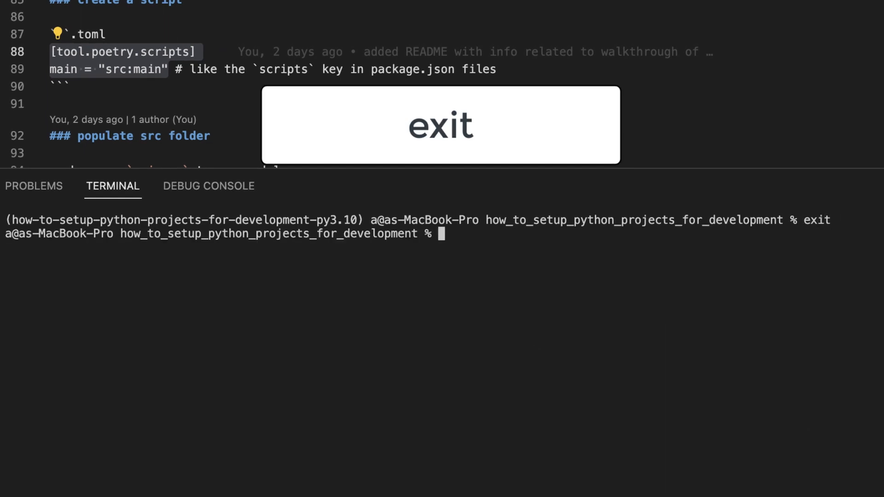
type("rm -rf .venv/")
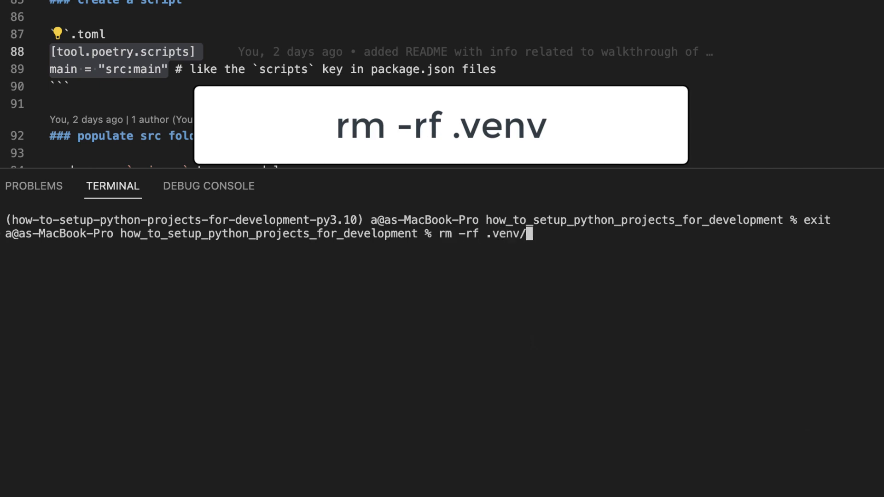
key("BackSpace")
type("poetry shell")
key("Return")
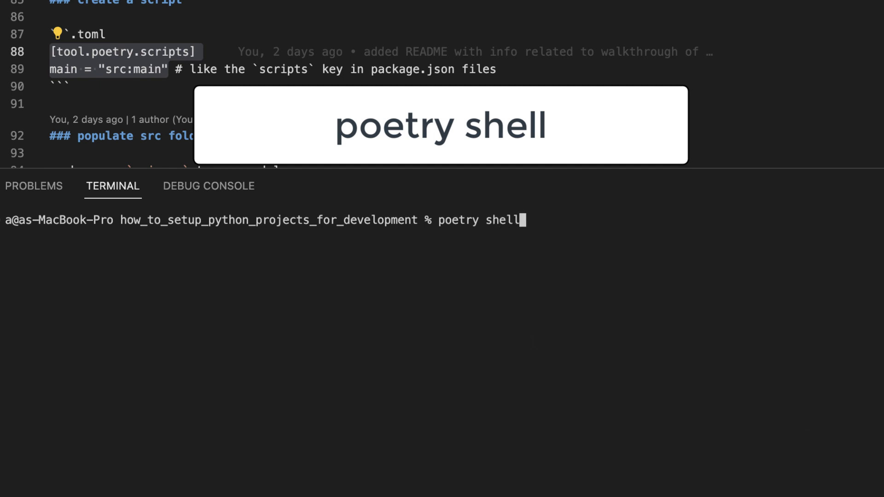
key("Return")
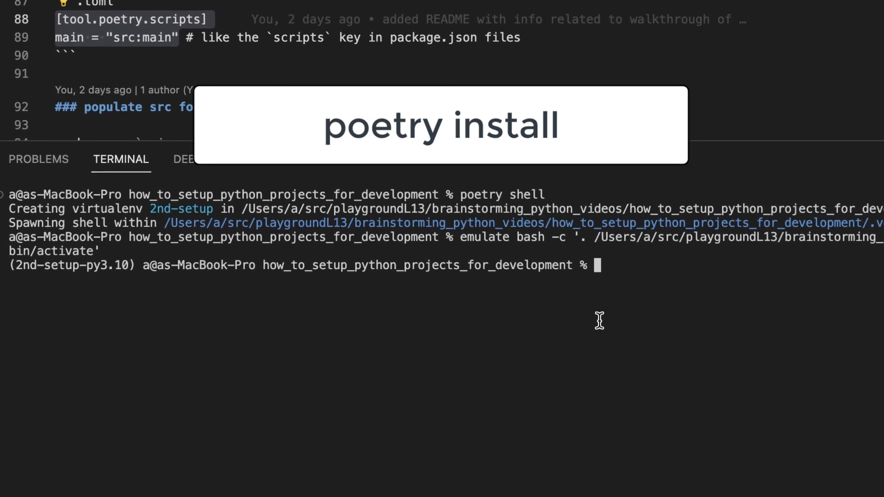
type("poetry")
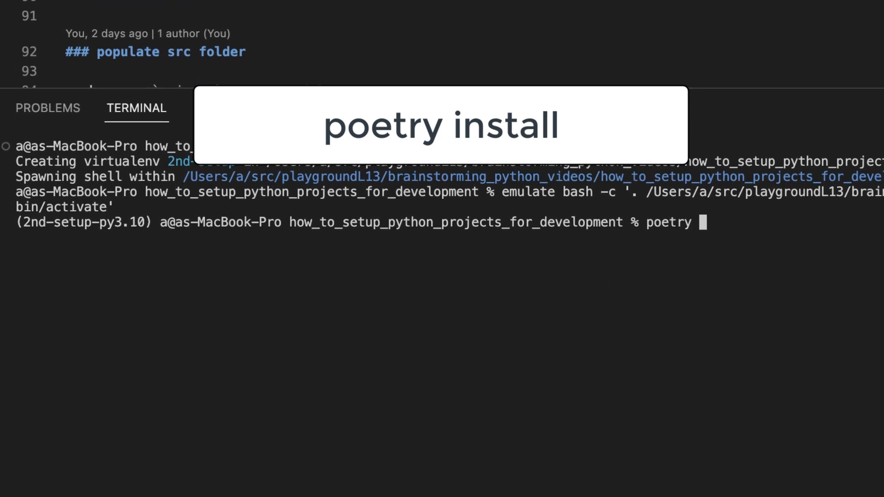
type(" install")
Run poetry install, then poetry run main, which fails with an AttributeError about src.
key("Return")
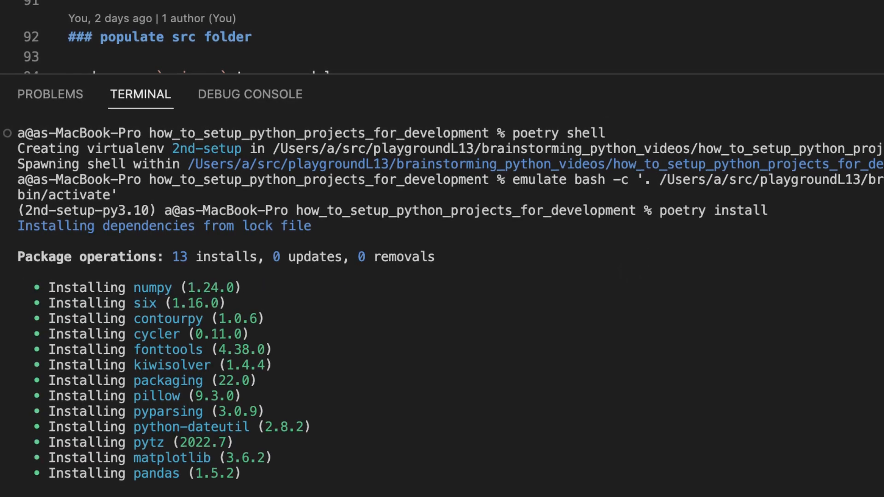
scroll(578, 41, "down", 5)
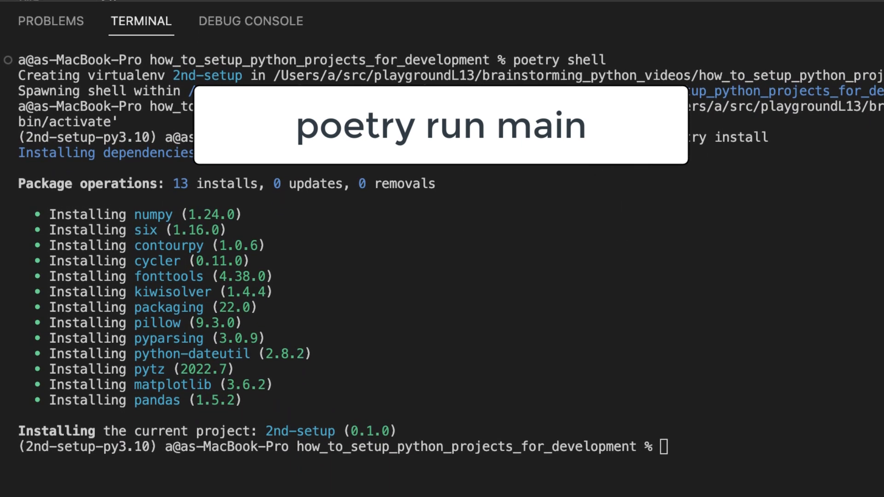
type("poetry run main")
key("Return")
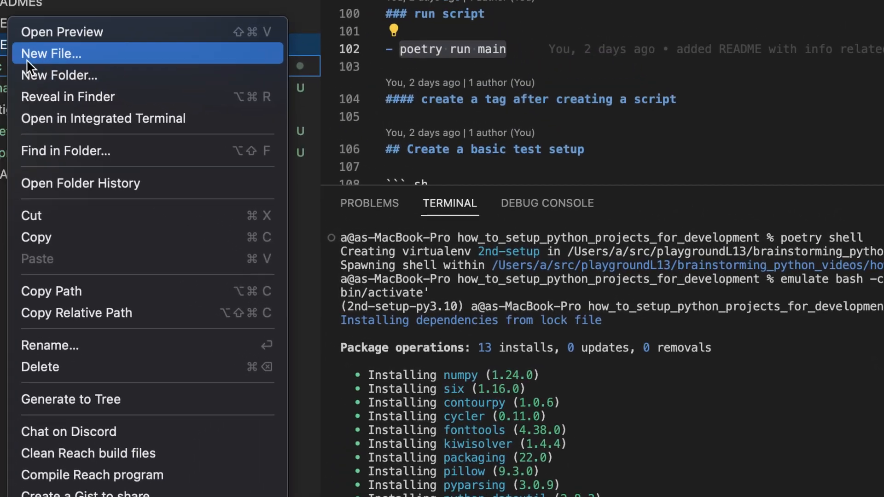
Create src/__init__.py containing 'from . import main', save it, and rerun poetry run main.
left_click(85, 176)
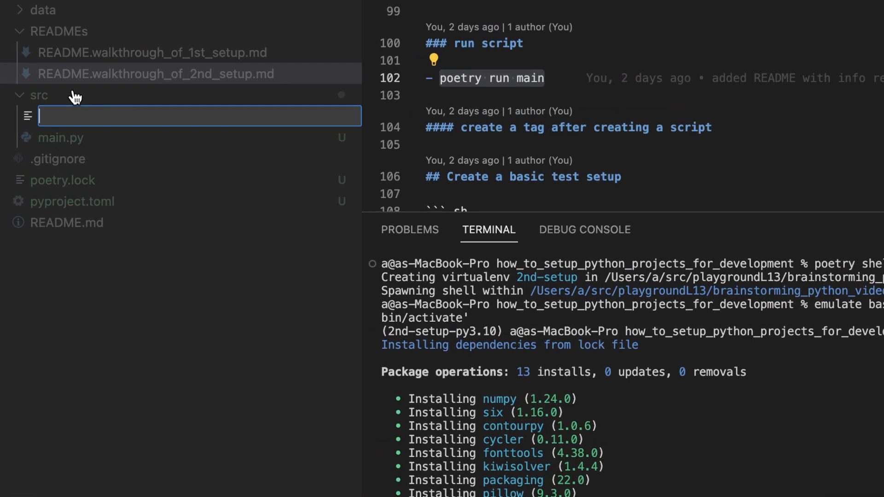
type("__init__.py")
key("Return")
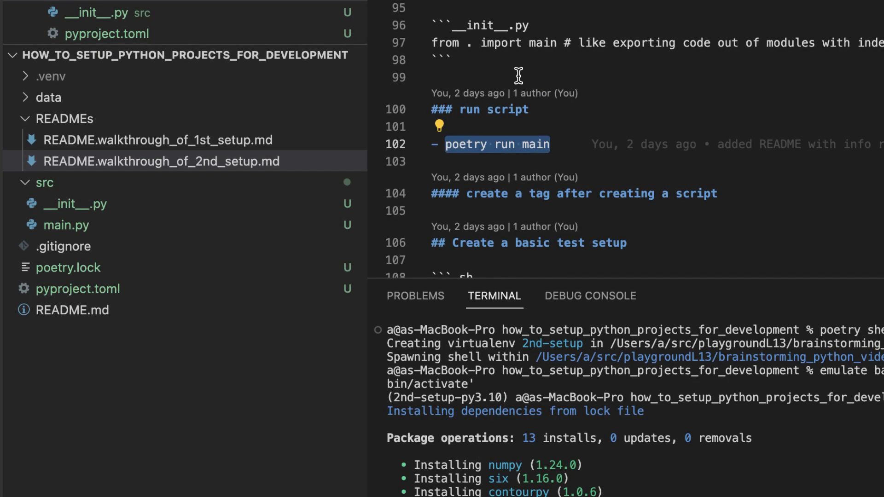
left_click(540, 49)
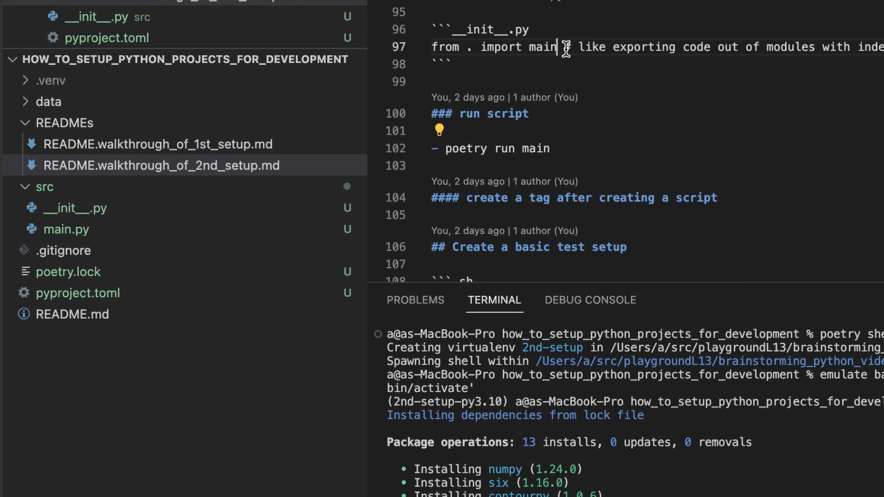
key("alt+shift+Left")
key("alt+shift+Left")
key("alt+shift+Left")
key("alt+shift+Left")
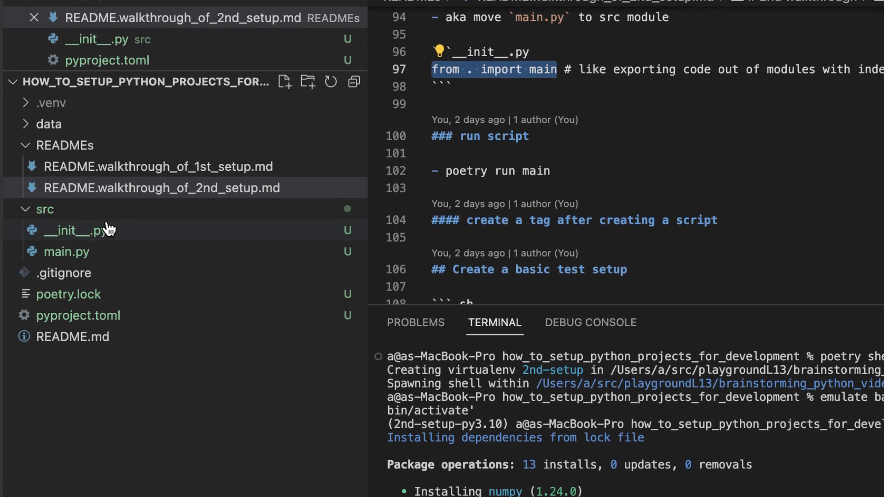
left_click(107, 230)
type("from . import main")
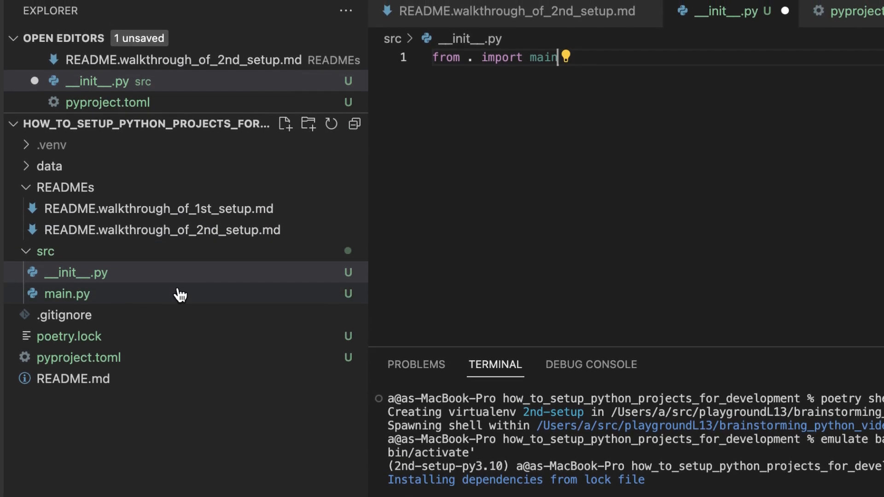
key("super+s")
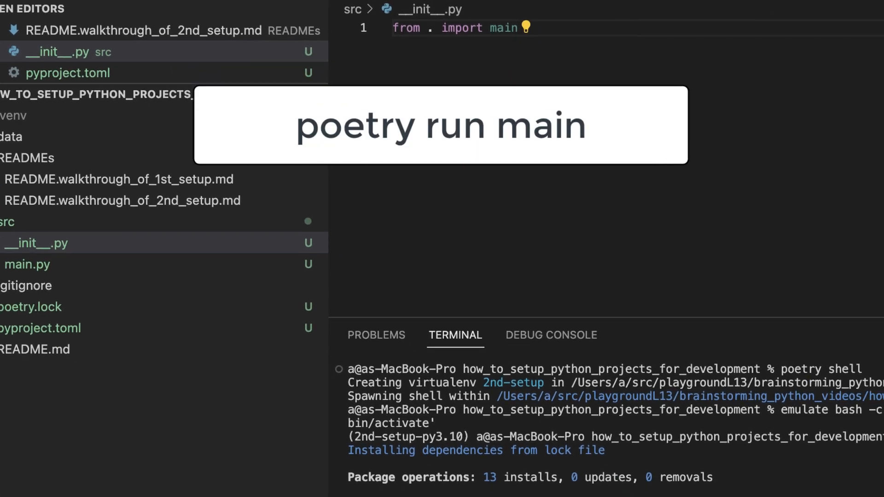
type("poetry run main")
key("Return")
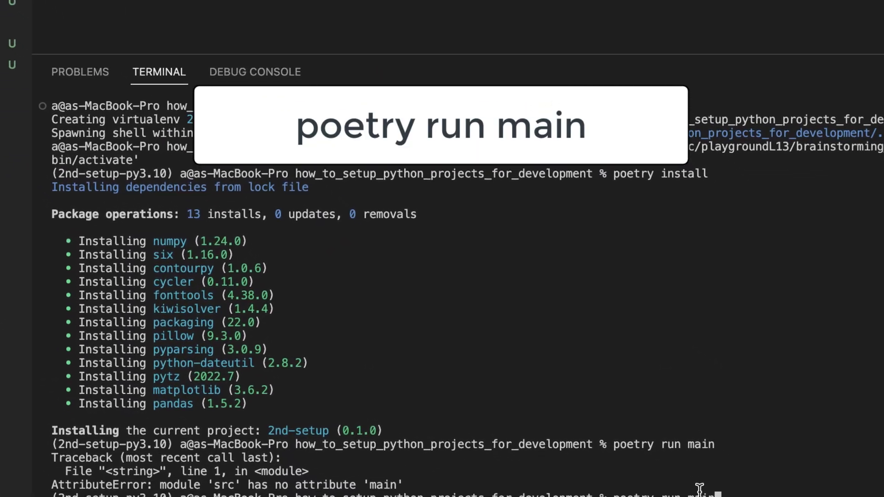
key("Return")
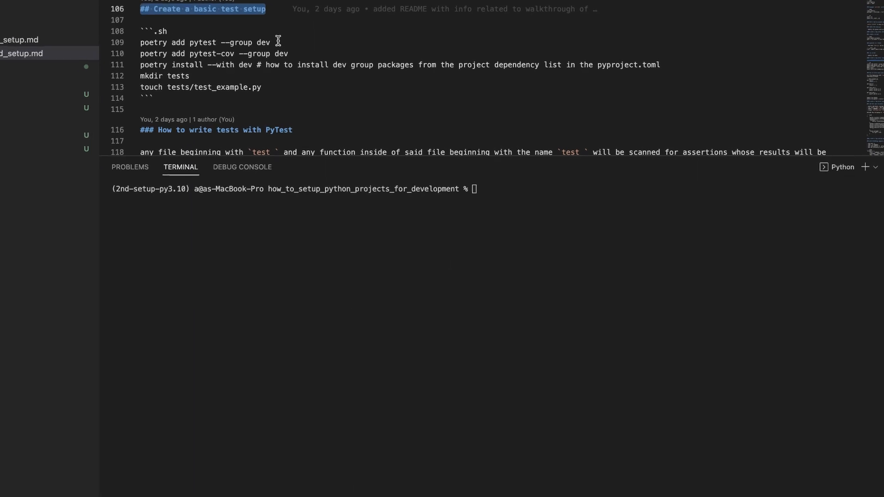
Run the README's 'poetry add pytest --group dev' command in the terminal.
left_click(277, 47)
double_click(249, 30)
key("alt+shift+Left")
key("alt+shift+Left")
key("alt+shift+Left")
key("alt+shift+Left")
key("super+c")
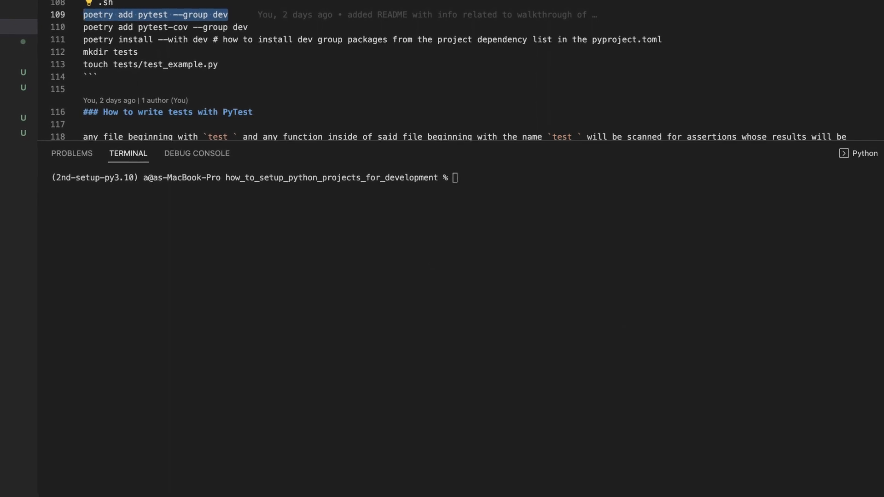
left_click(460, 233)
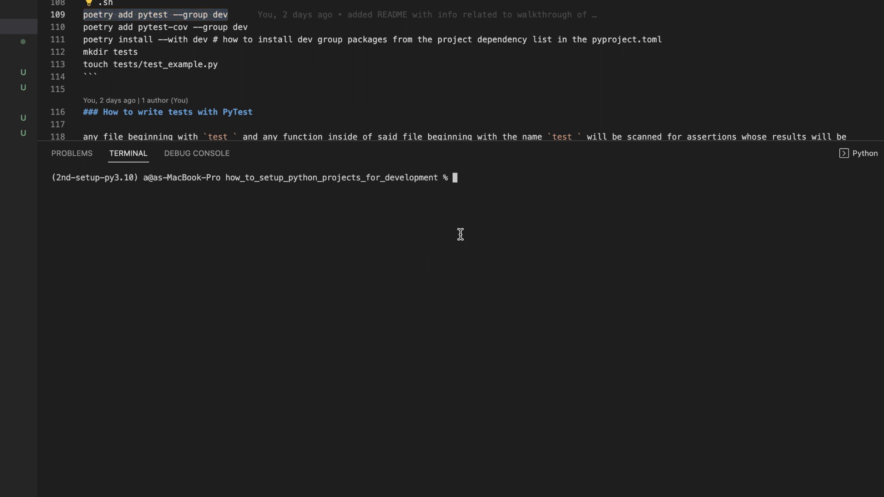
key("super+v")
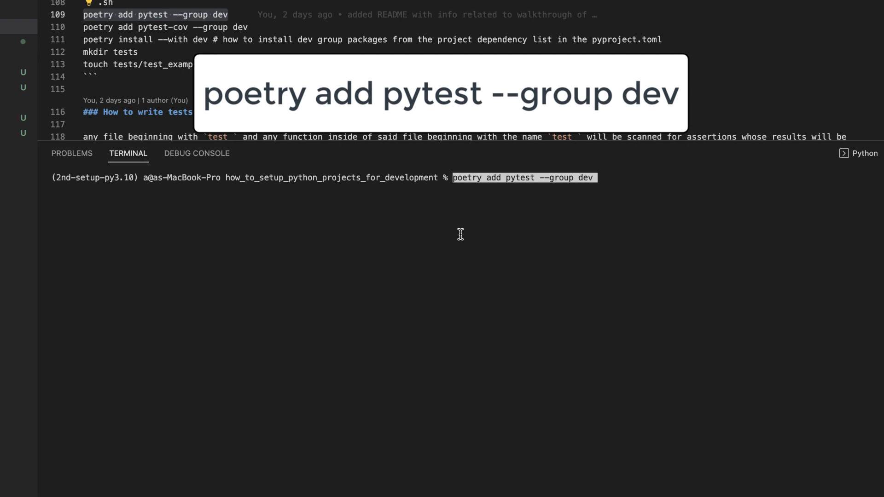
key("Return")
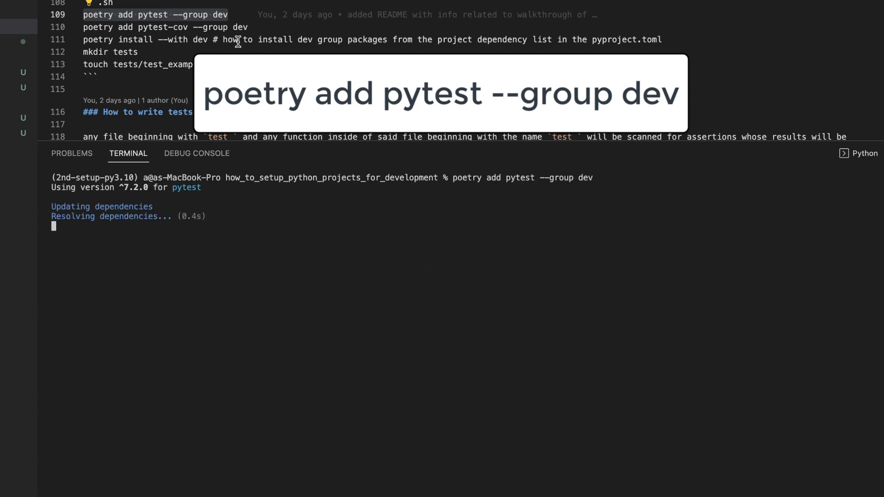
Run the README's 'poetry add pytest-cov --group dev' command in the terminal.
left_click(249, 27)
key("shift+Home")
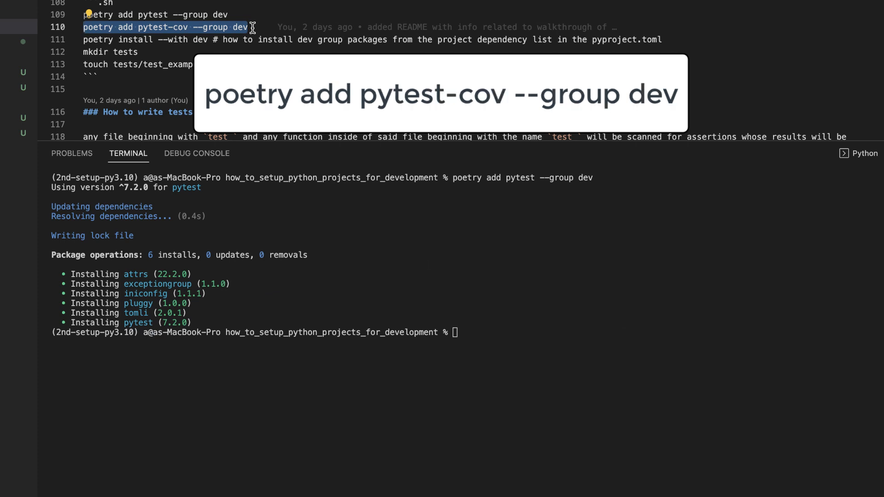
left_click(521, 359)
type("poetry add pytest-cov --group dev")
key("Return")
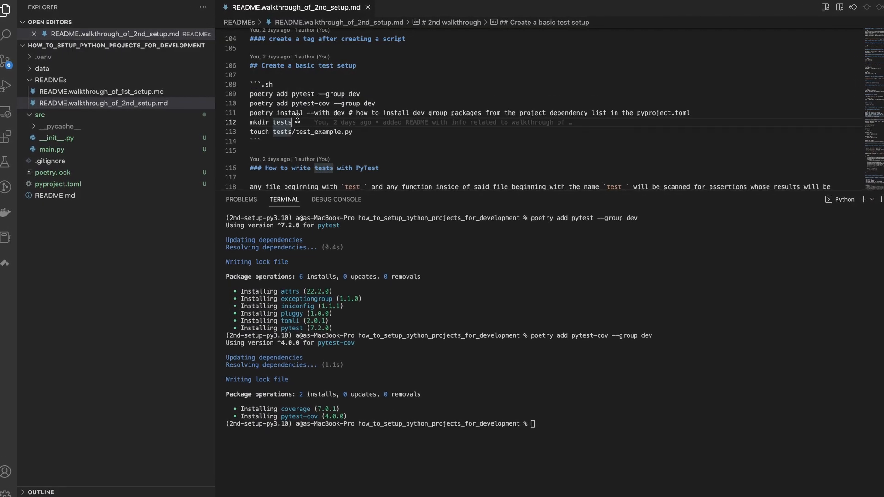
Create a tests folder at the project root.
left_click_drag(247, 120, 291, 121)
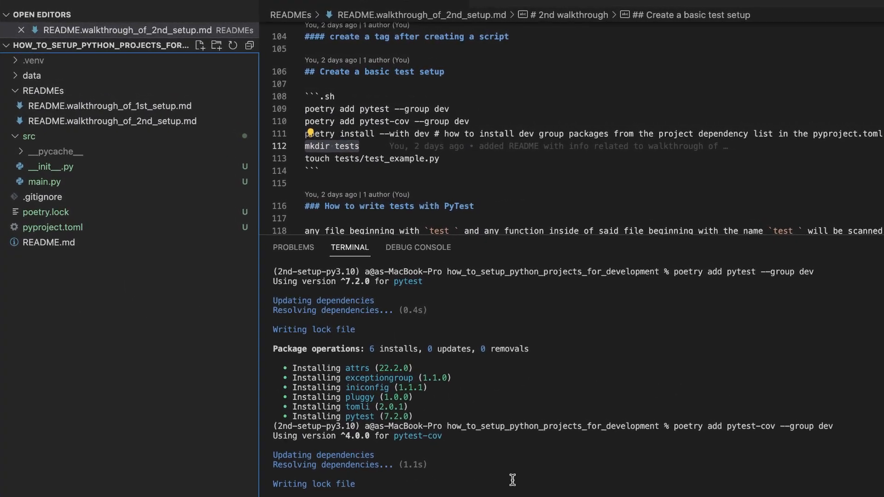
right_click(82, 322)
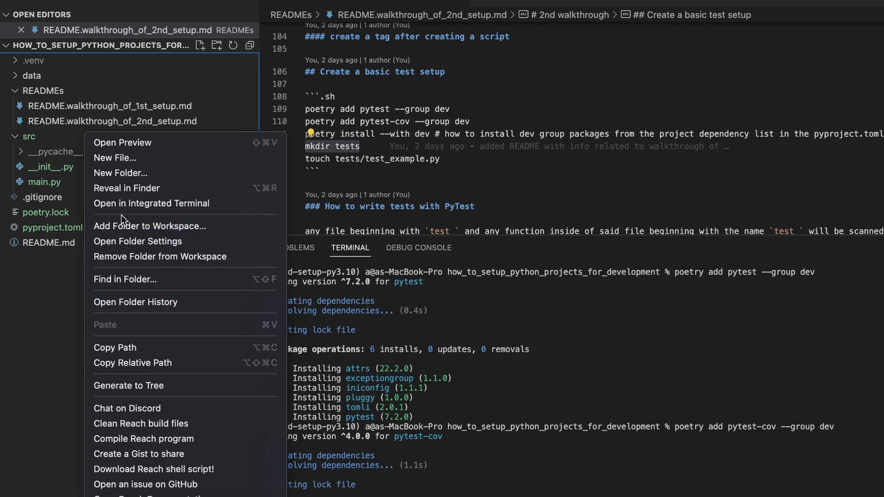
left_click(122, 173)
type("tests")
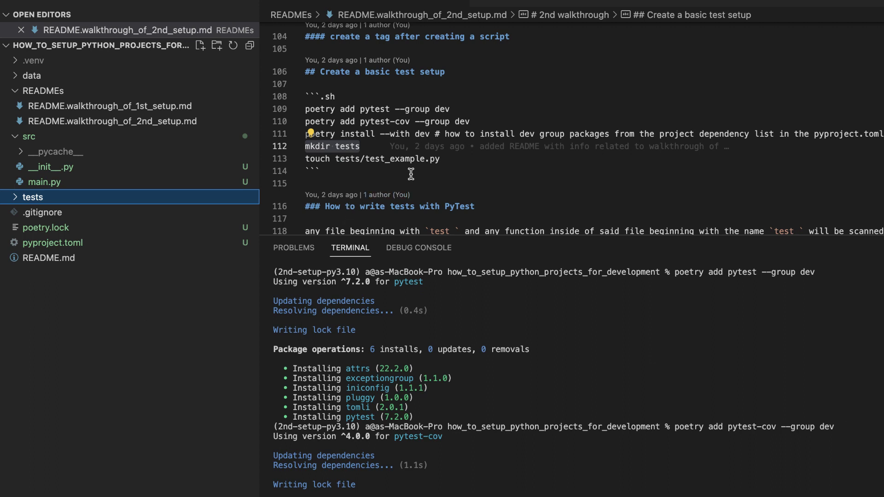
Run touch tests/test_example.py from the README to create the test file.
left_click(441, 159)
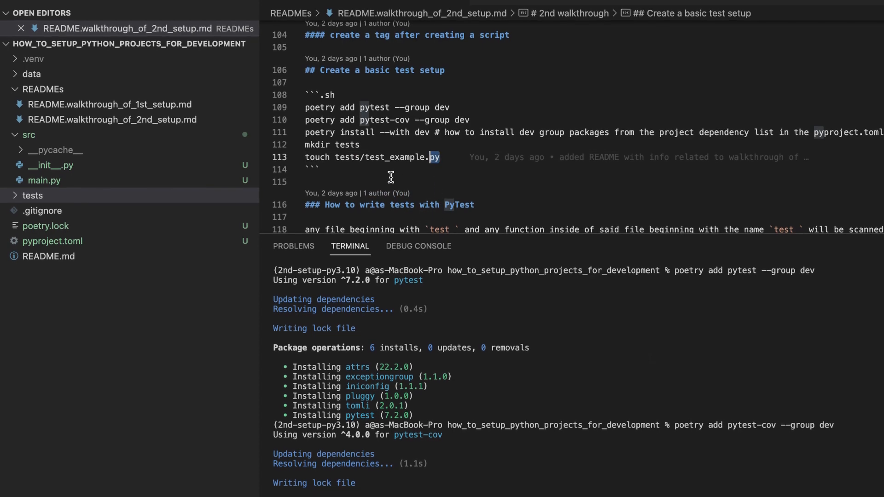
left_click_drag(441, 159, 333, 159)
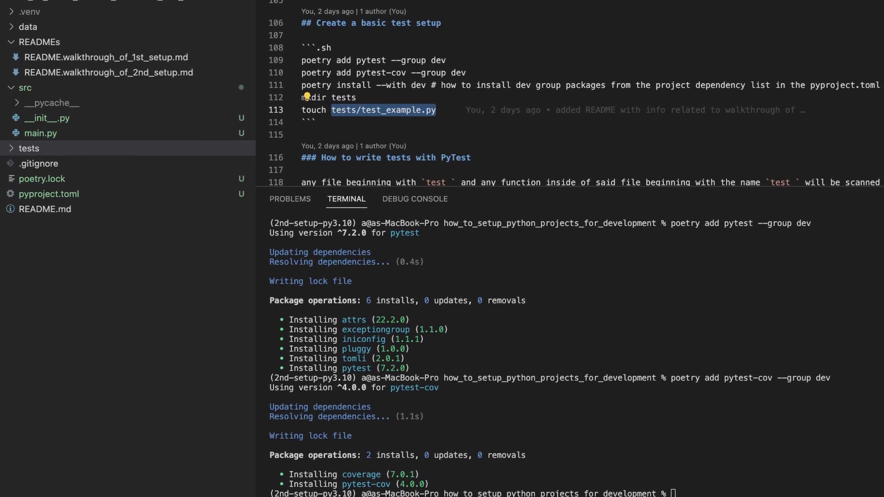
left_click_drag(331, 117, 301, 117)
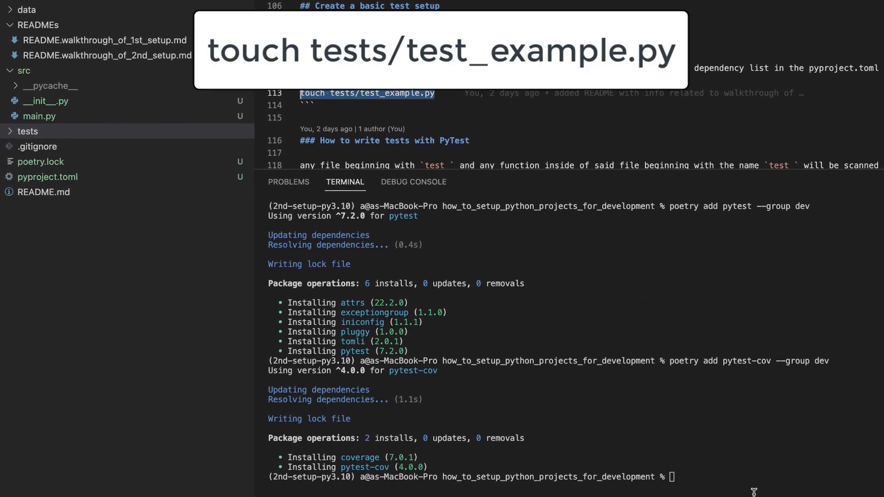
left_click(751, 488)
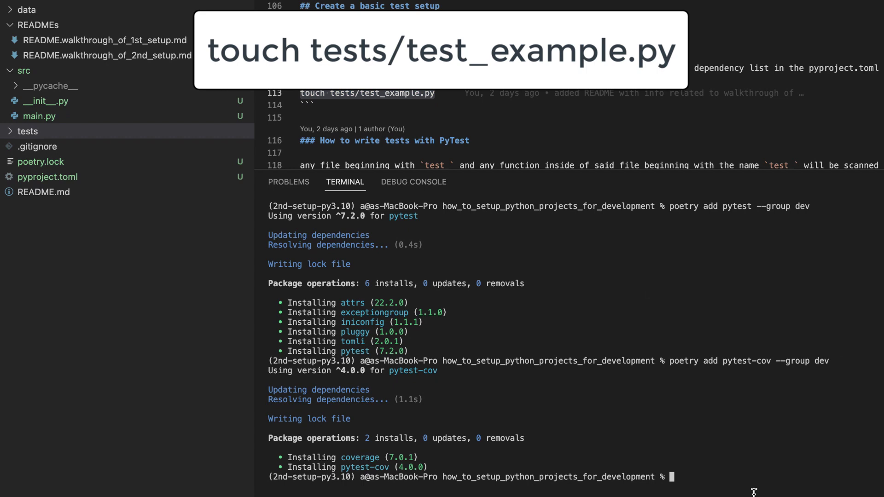
key("super+v")
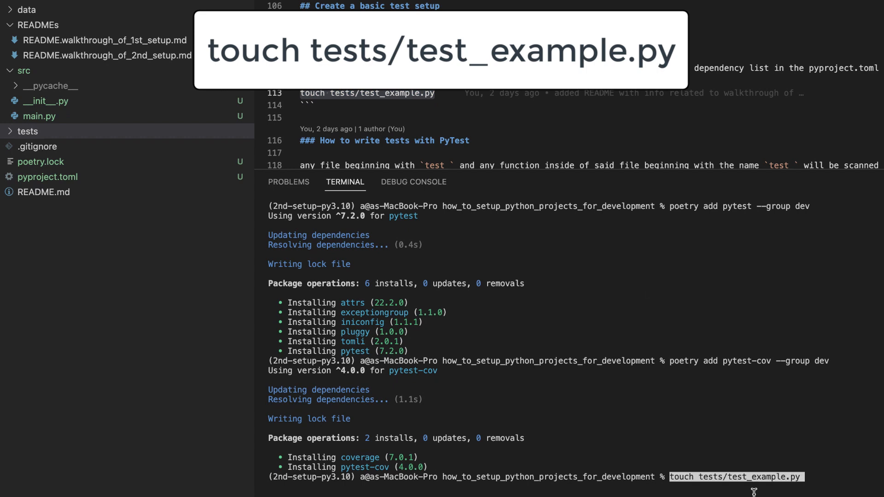
key("Return")
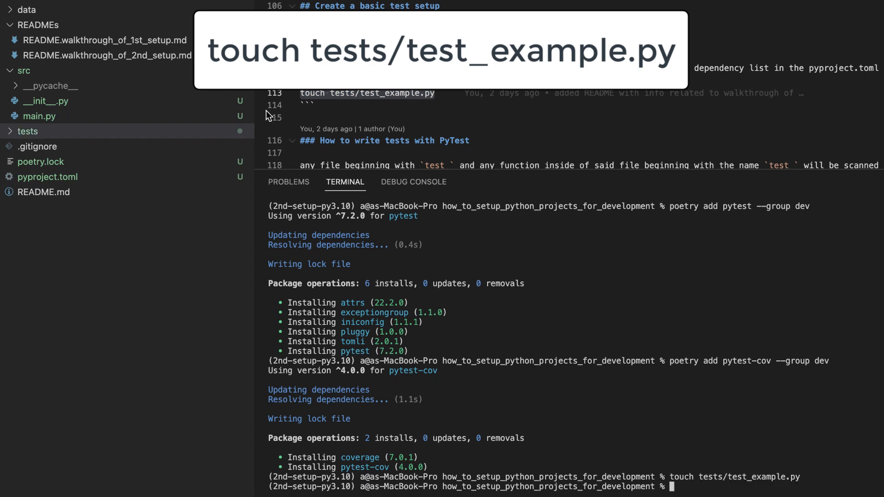
left_click(38, 133)
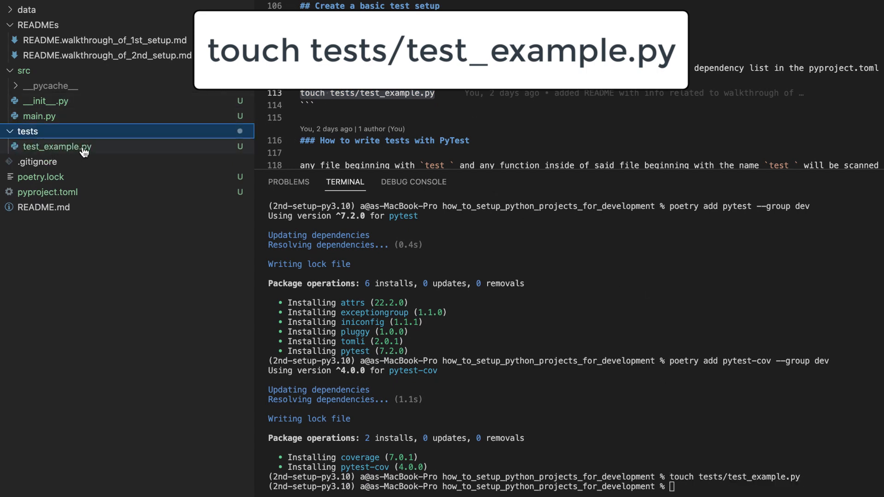
scroll(436, 111, "down", 3)
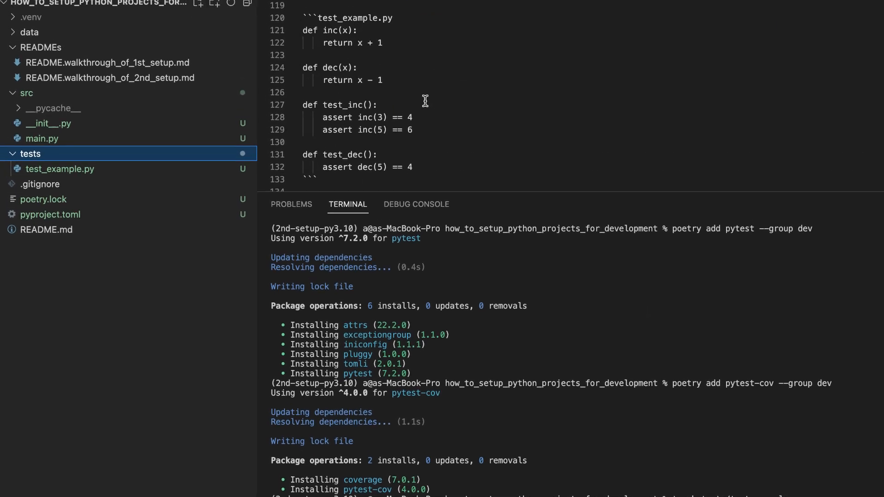
Paste the README's inc and dec example tests into test_example.py and save.
left_click(315, 86)
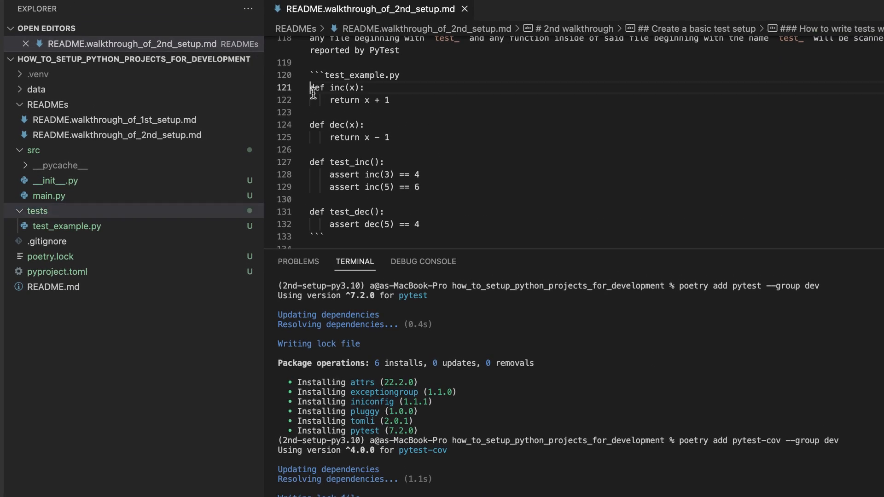
scroll(346, 138, "down", 3)
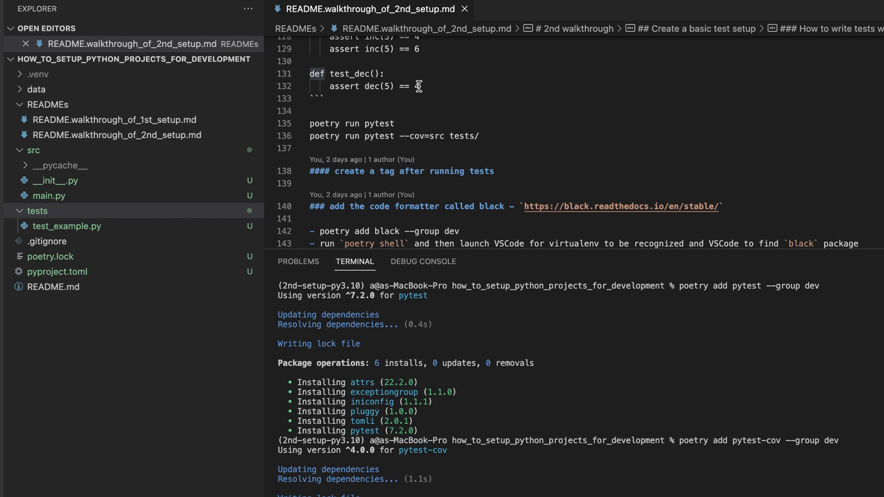
left_click(421, 85, "shift")
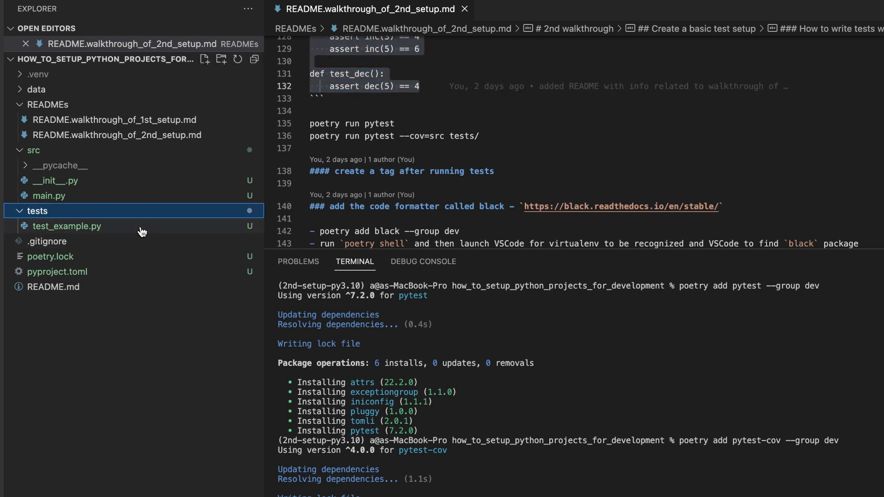
left_click(66, 225)
key("ctrl+v")
key("ctrl+s")
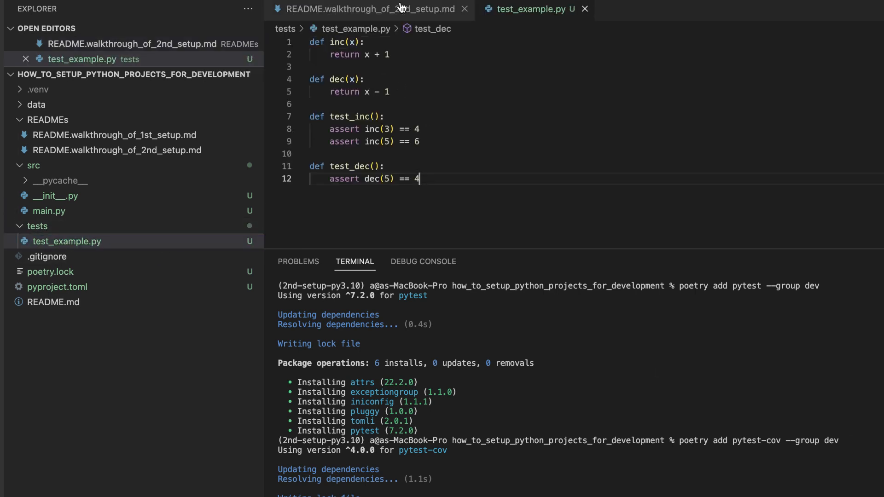
Run poetry run pytest, then pytest --cov=src tests/ for a coverage report.
left_click(404, 9)
left_click(394, 123)
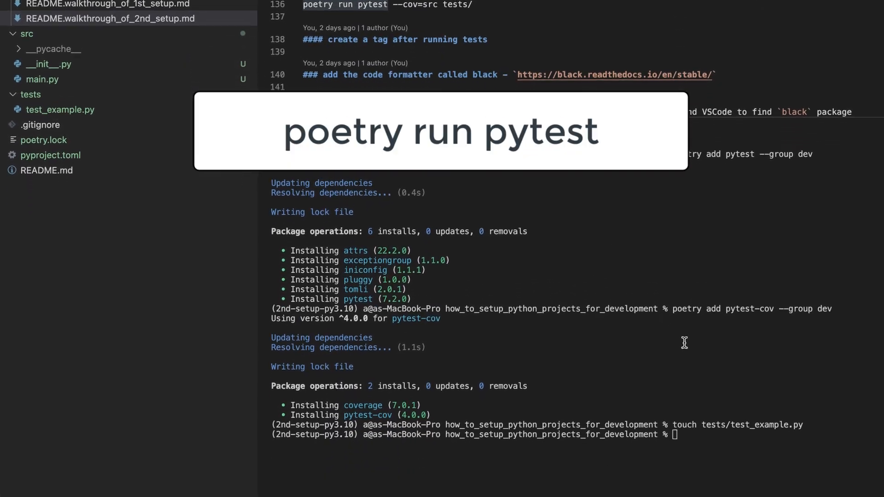
type("poetry run pytest")
key("Return")
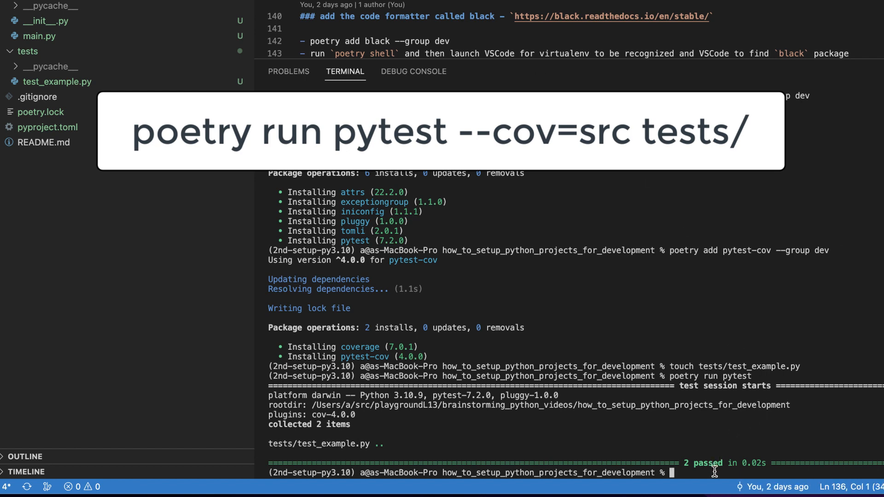
key("ctrl+v")
key("Return")
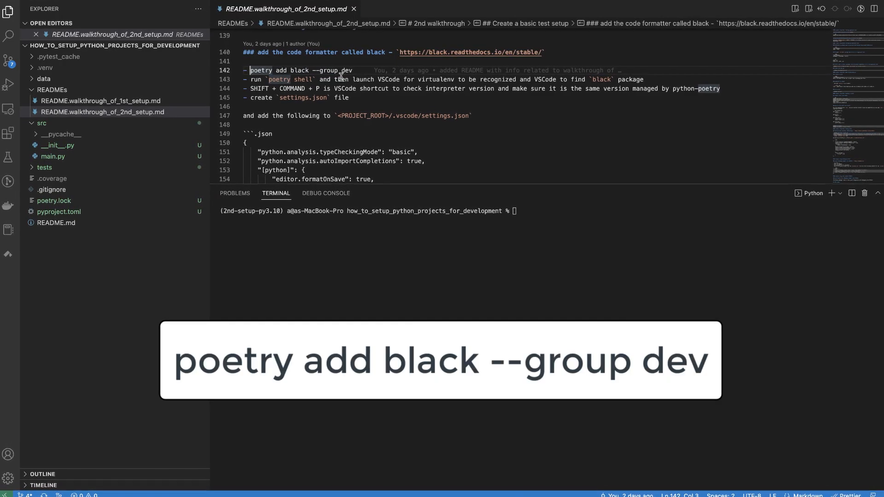
Run 'poetry add black --group dev' from the README in the terminal.
left_click_drag(250, 70, 359, 70)
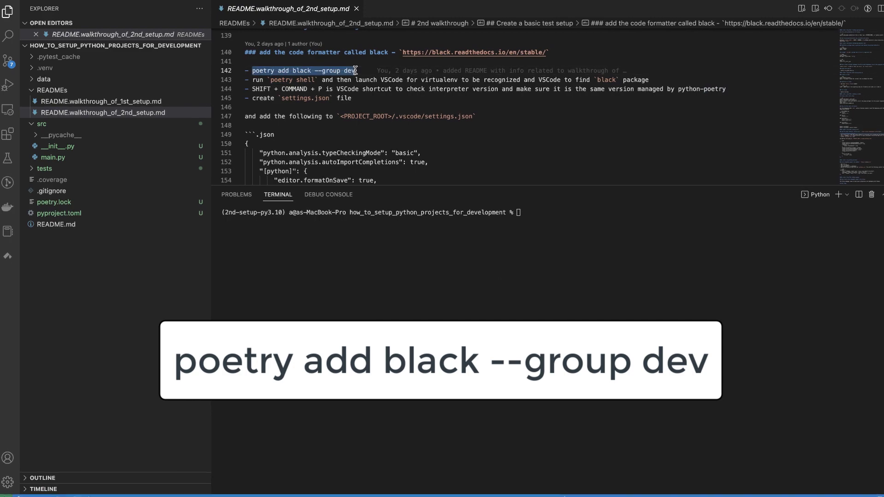
left_click(533, 232)
key("ctrl+v")
key("Return")
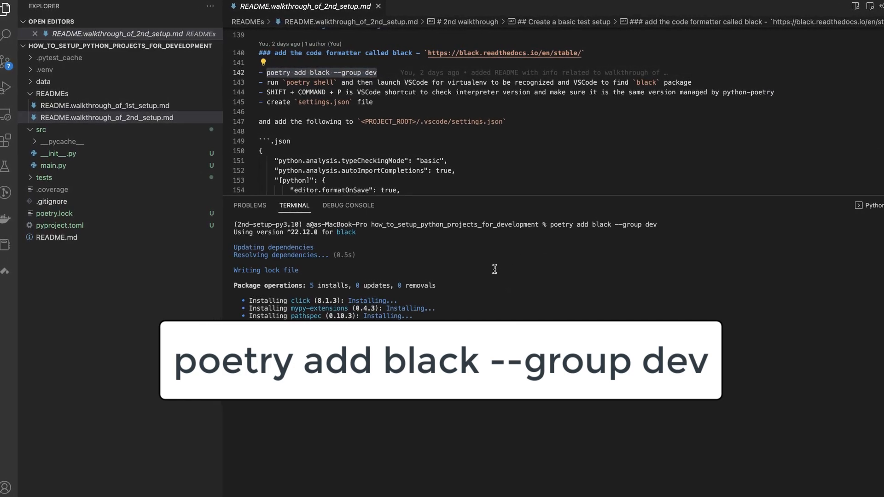
right_click(41, 274)
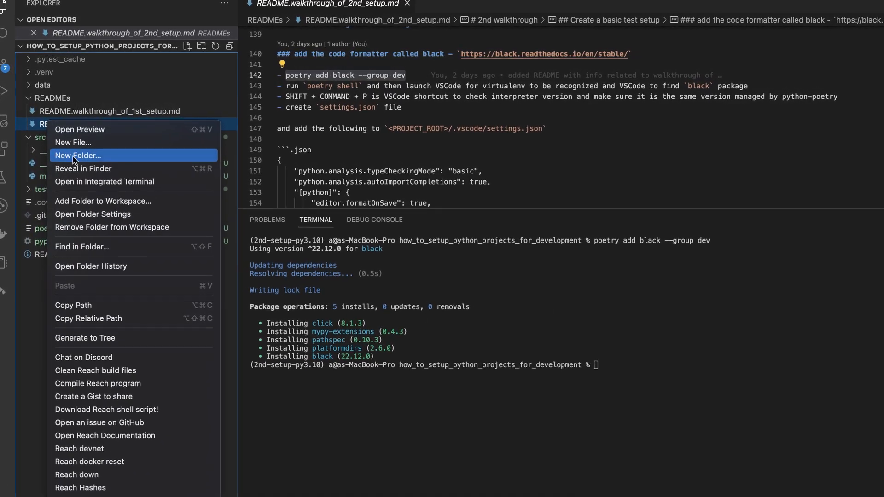
Create a .vscode folder with an empty settings.json inside it.
left_click(97, 156)
type(".vsco")
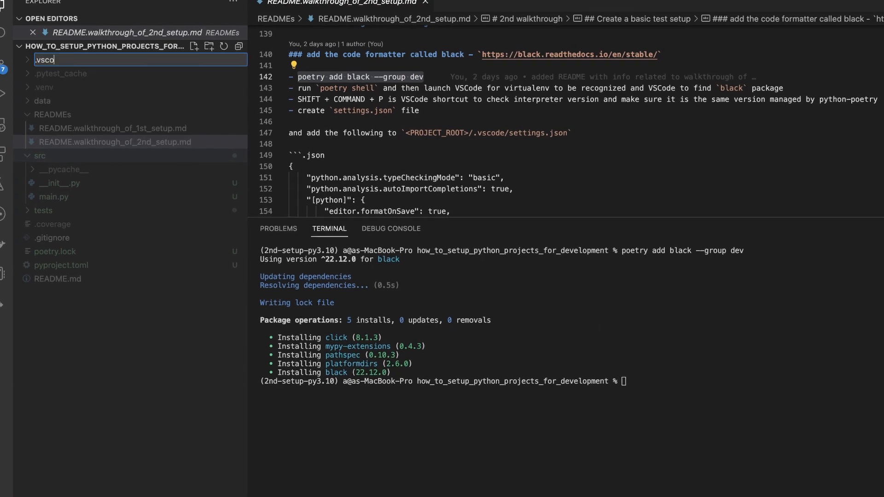
type("de")
key("Return")
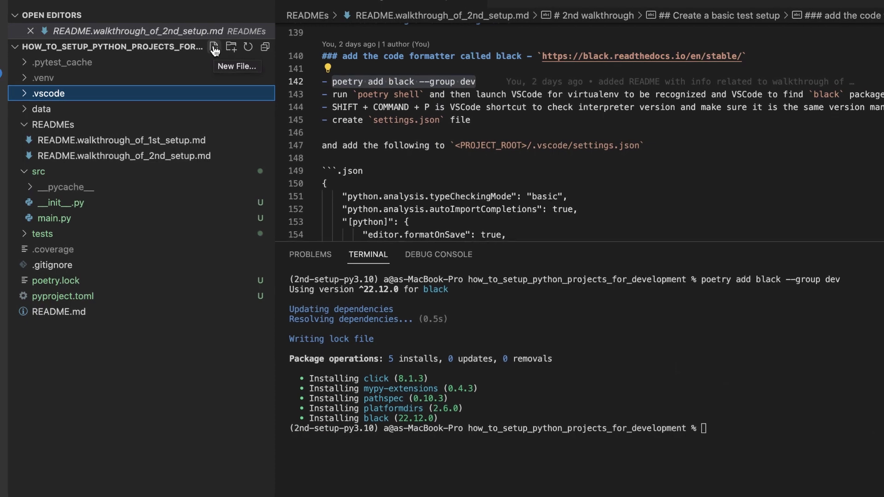
left_click(210, 48)
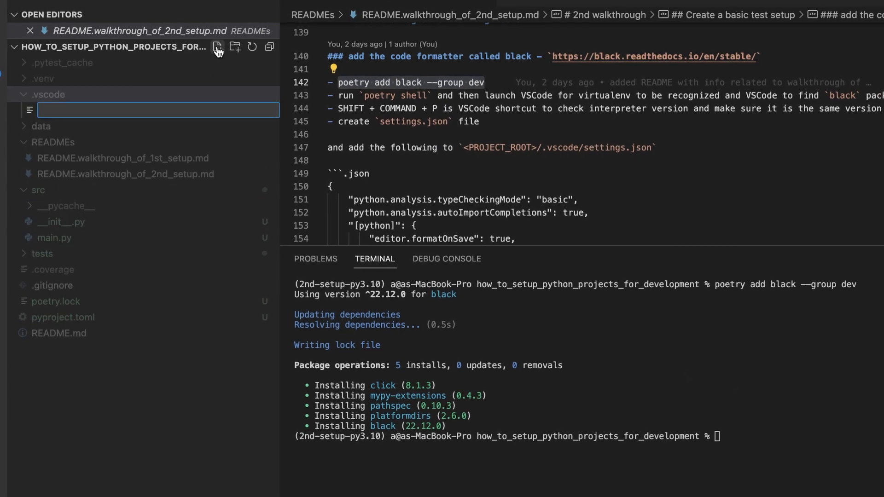
type("sett")
type("ing")
type("s.json")
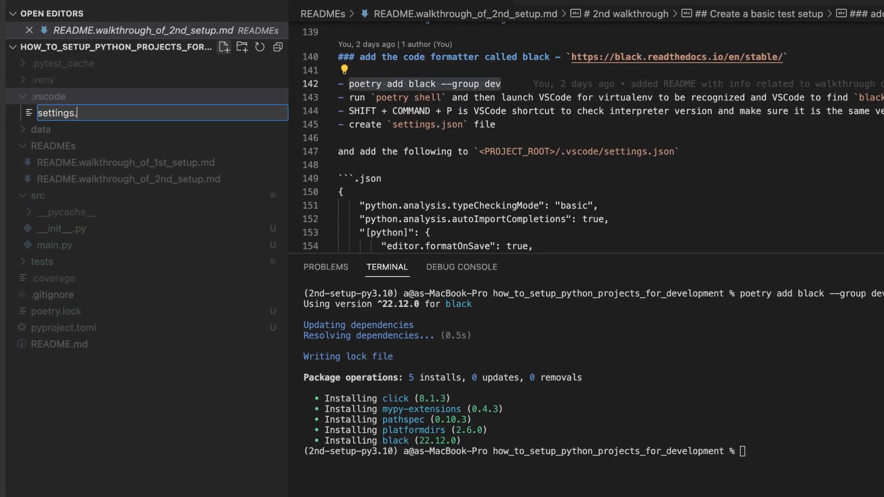
key("Return")
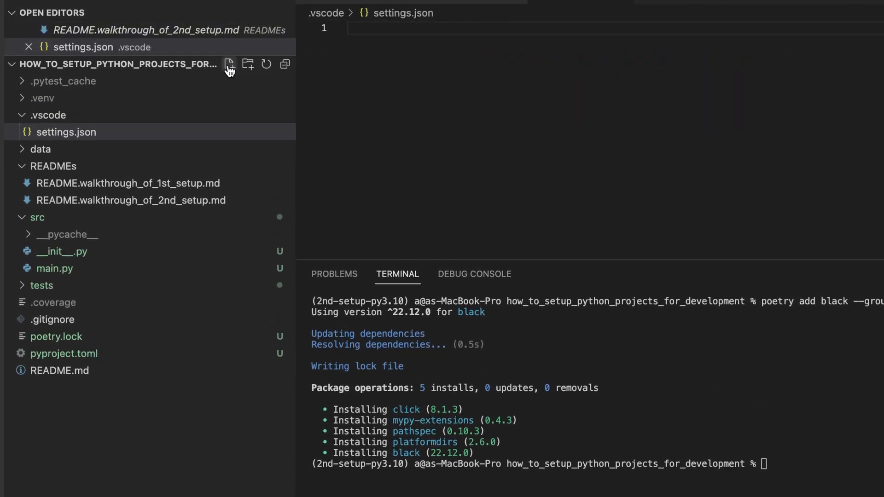
Copy the README's Python settings JSON block (lines 150–165) into settings.json.
left_click(422, 3)
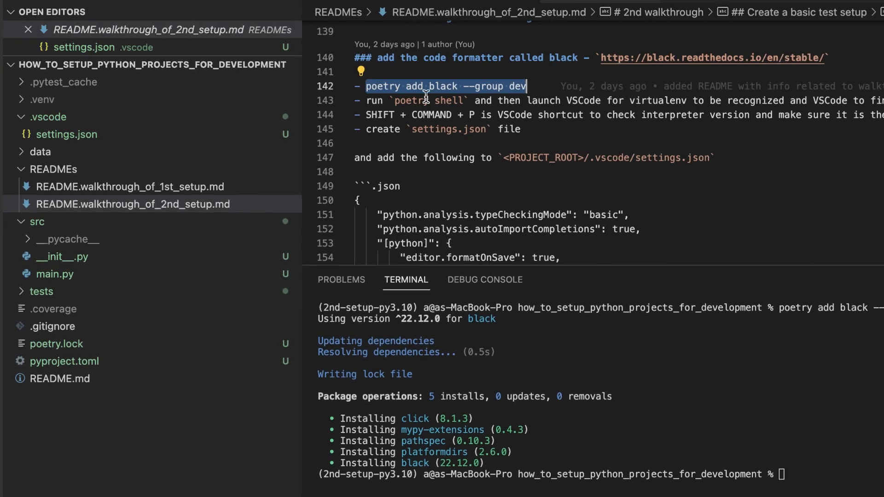
scroll(426, 102, "down", 2)
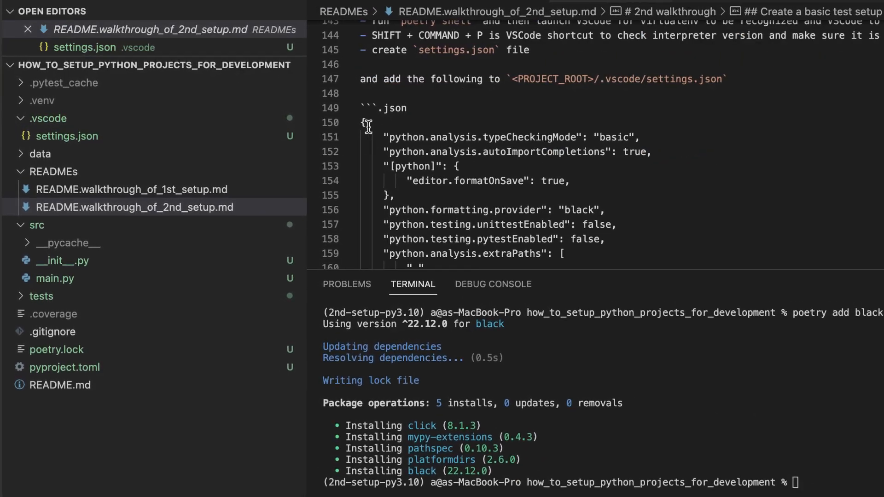
left_click(367, 125)
scroll(414, 152, "down", 2)
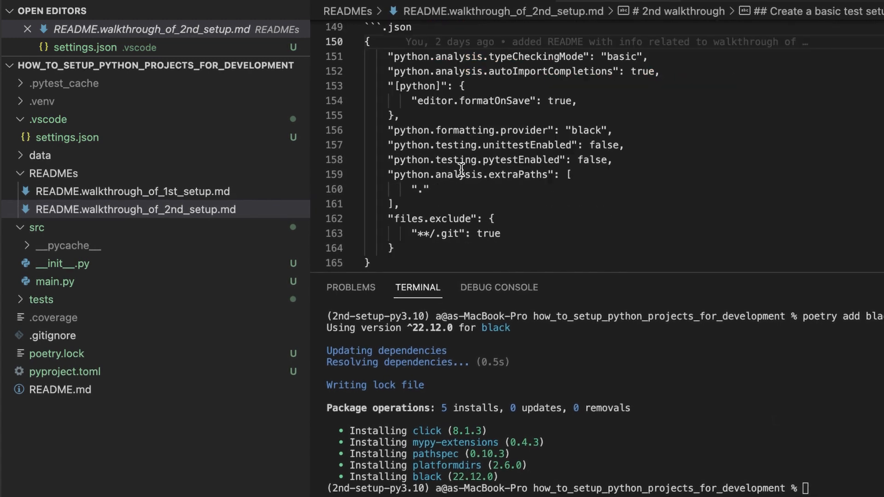
left_click(373, 264, "shift")
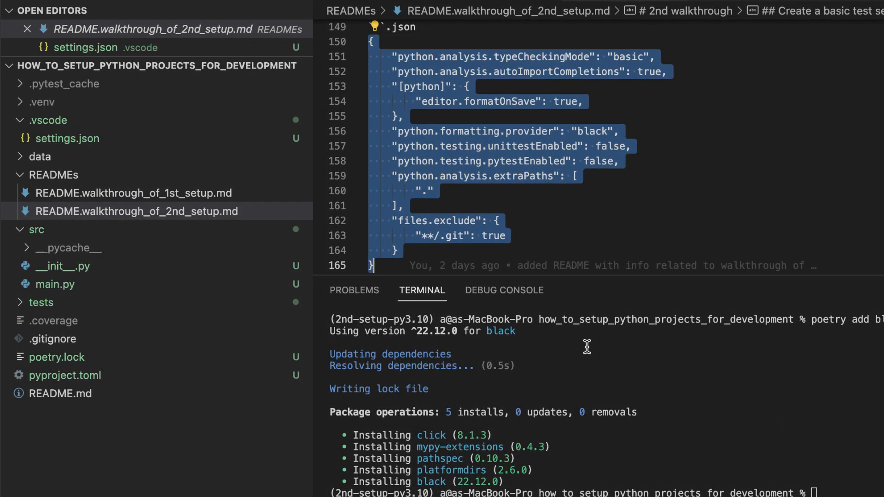
key("ctrl+c")
key("ctrl+Tab")
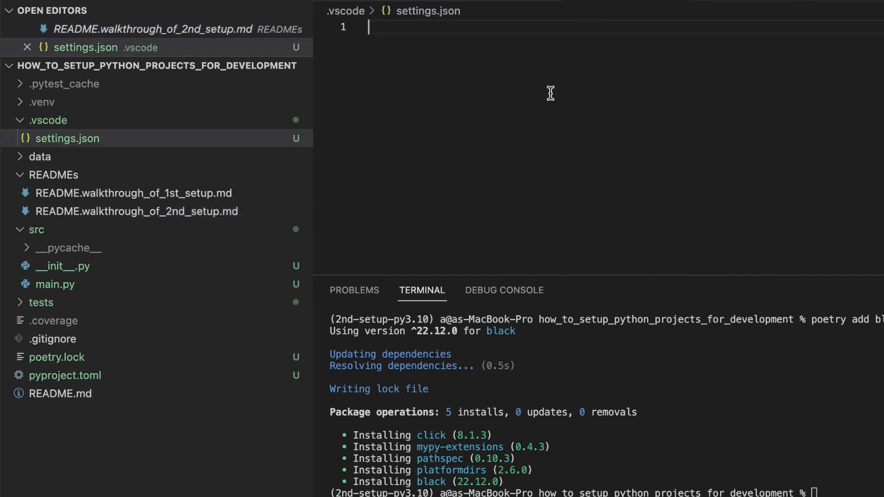
key("ctrl+v")
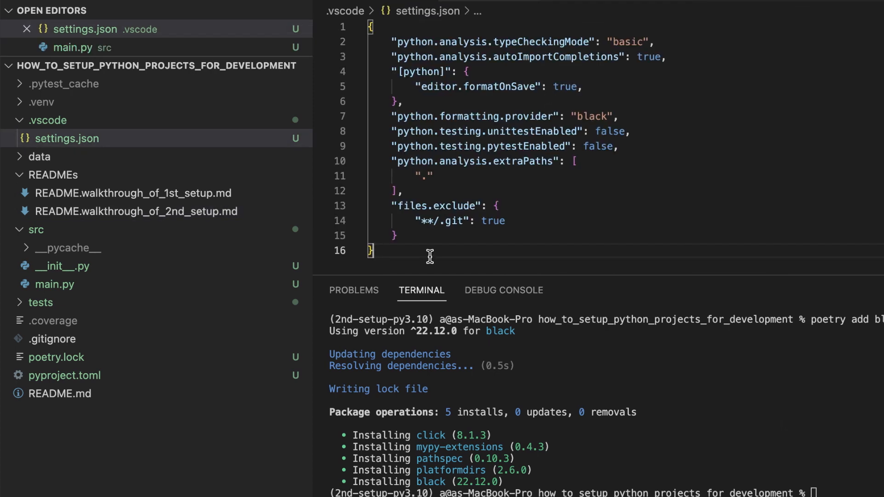
Save src/main.py so black reformats the long read_csv call on save.
left_click(124, 285)
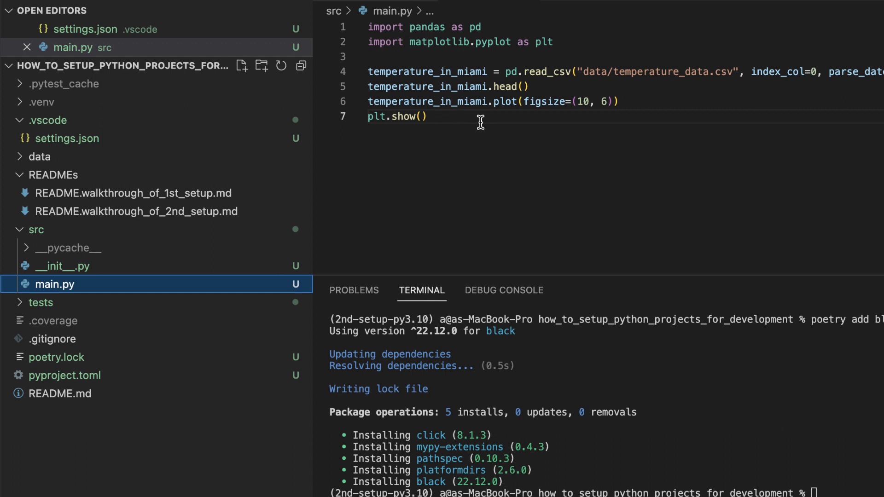
key("ctrl+s")
left_click(502, 75)
type("temperature_in_miami =     pd.read_csv(")
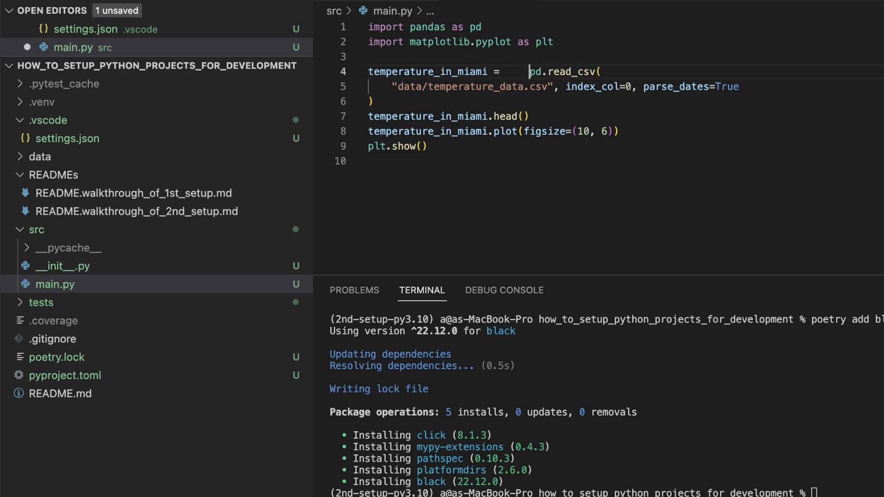
key("ctrl+s")
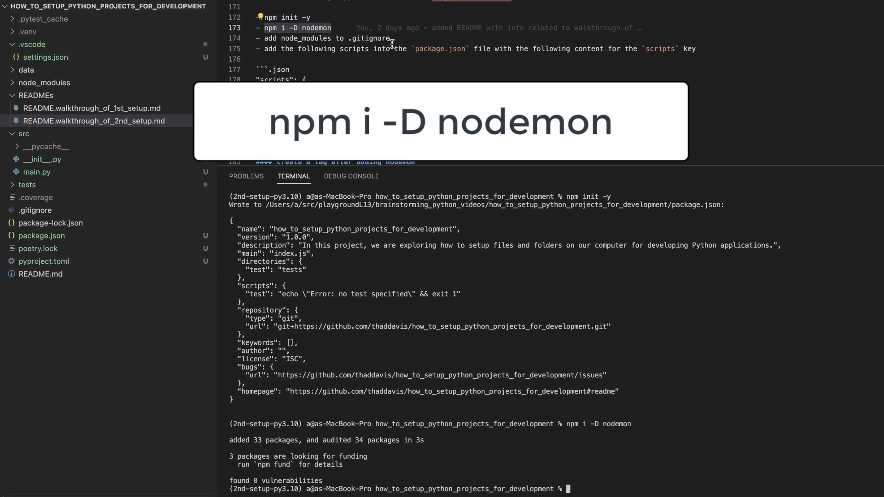
Select the word node_modules in the README after installing nodemon as a dev dependency.
double_click(330, 39)
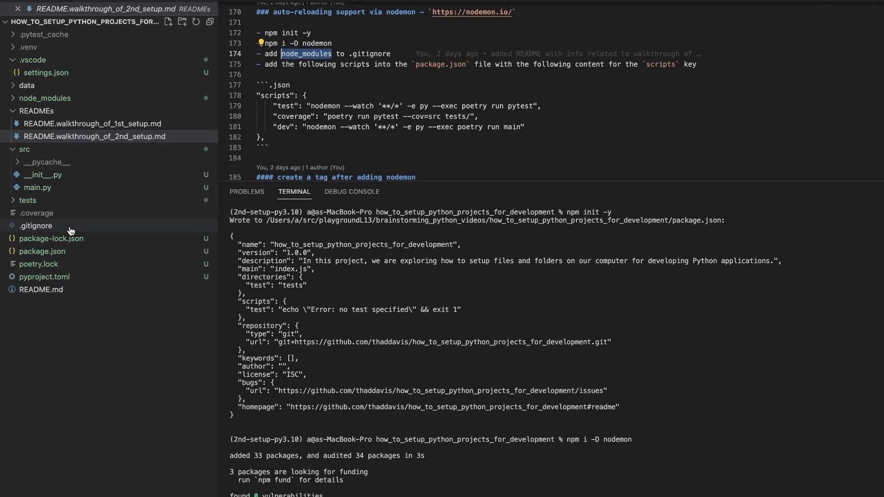
Add node_modules as the first line of .gitignore, save it, and return to the README.
left_click(36, 224)
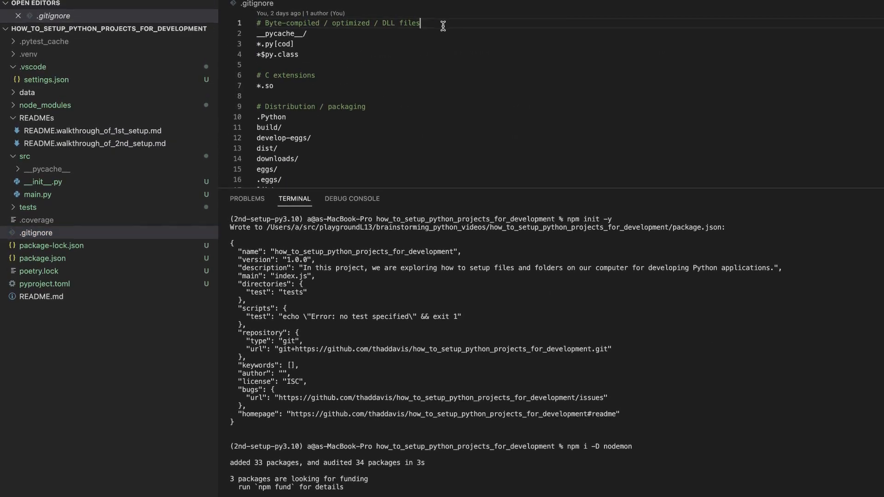
left_click(431, 21)
key("ctrl+shift+Return")
key("Return")
type("node_modules")
key("super+s")
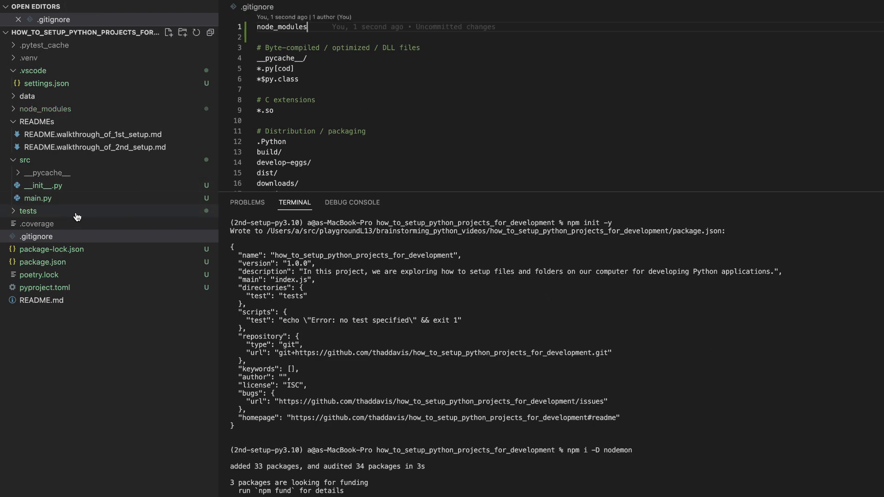
key("ctrl+Tab")
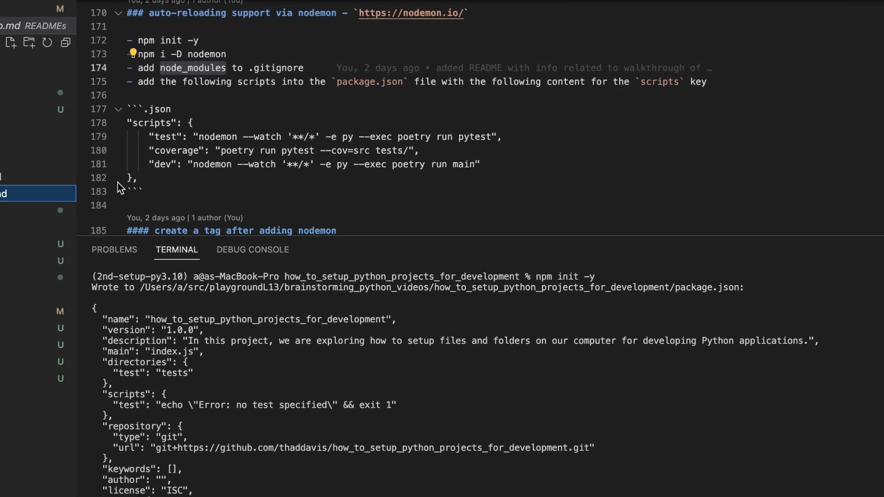
Copy the README's nodemon test, coverage and dev scripts block.
left_click(116, 184)
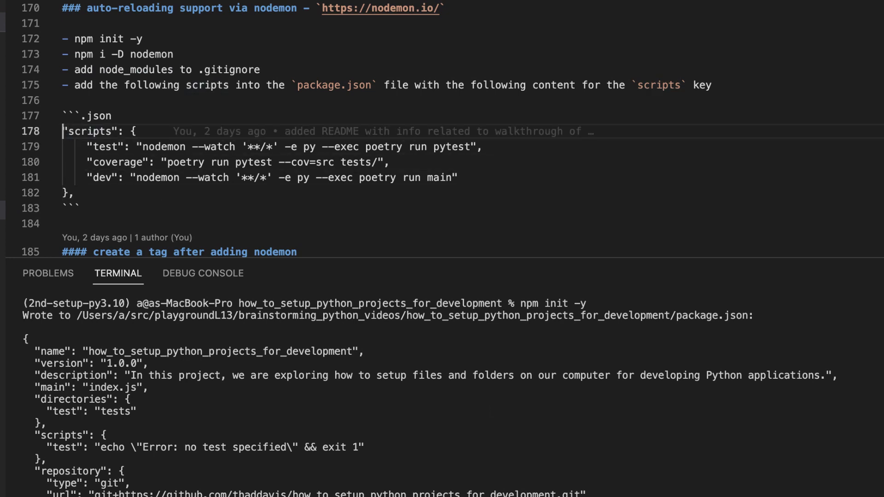
left_click(71, 193, "shift")
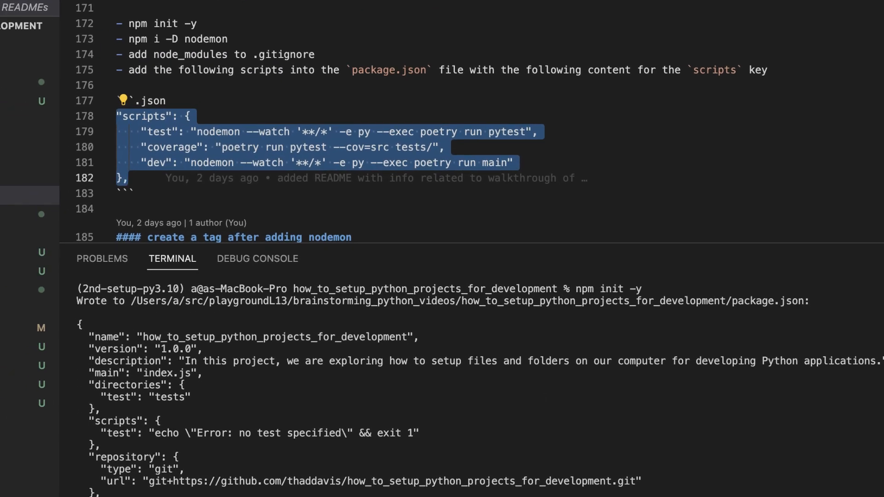
key("ctrl+Tab")
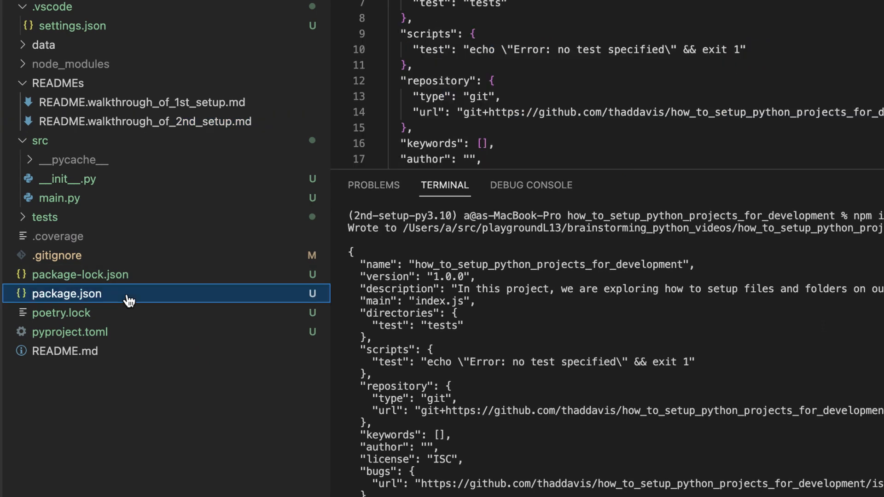
Paste the nodemon scripts over package.json's placeholder test script and clear the terminal.
left_click(477, 46)
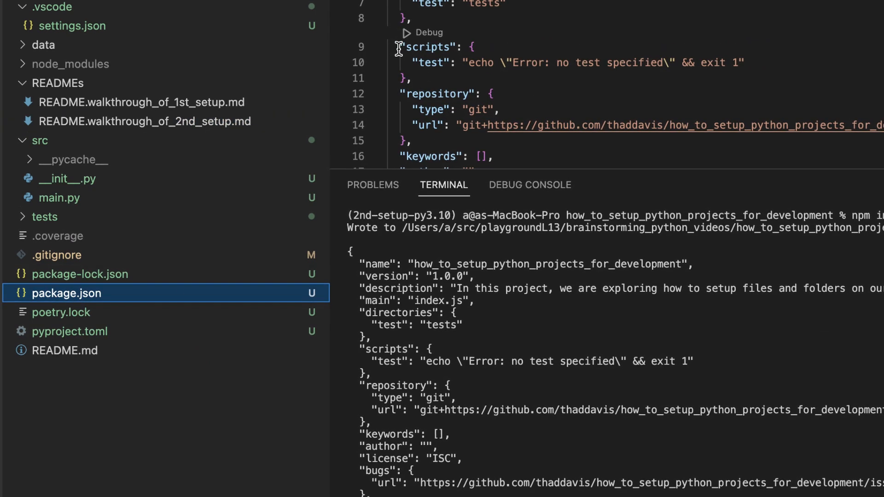
left_click_drag(399, 46, 411, 78)
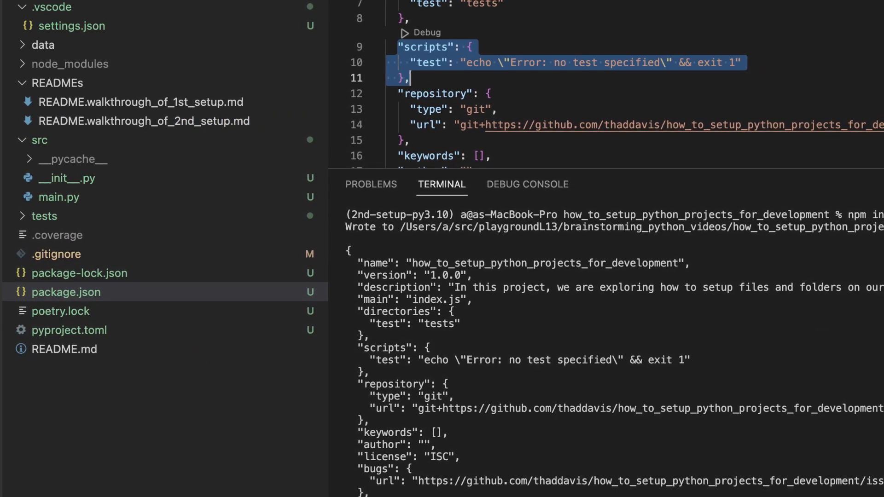
key("super+v")
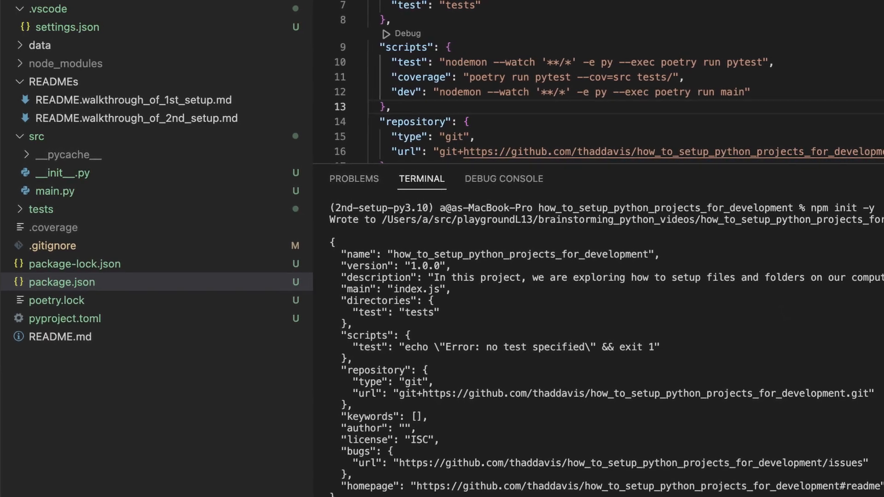
key("ctrl+l")
type("ment % npm run test")
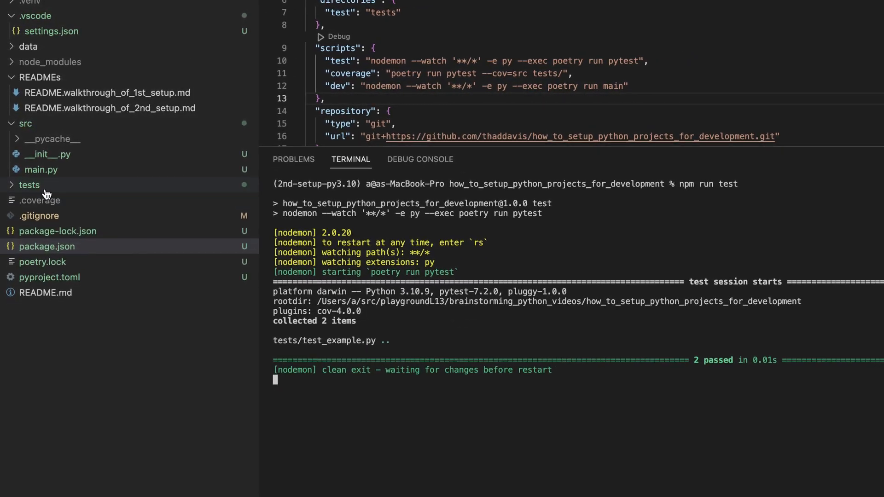
In tests/test_example.py change inc(5)'s expected value to 7, save, then restore 6 so nodemon reruns pytest.
left_click(76, 188)
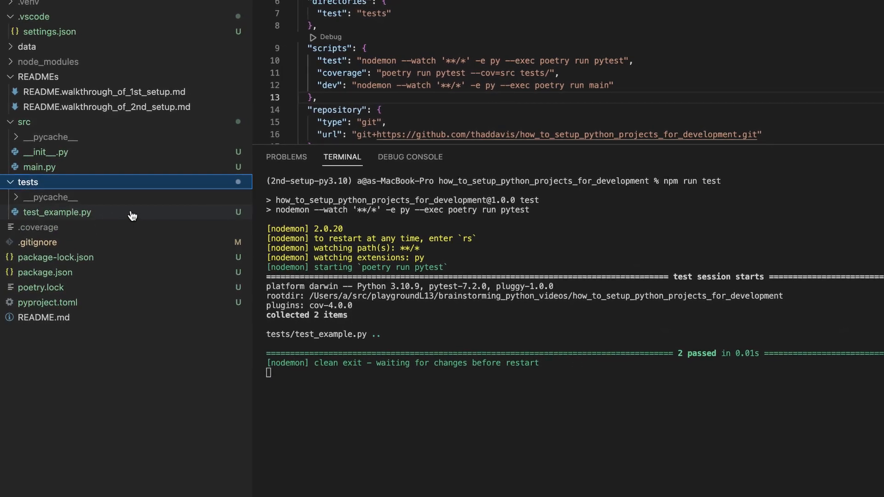
left_click(58, 213)
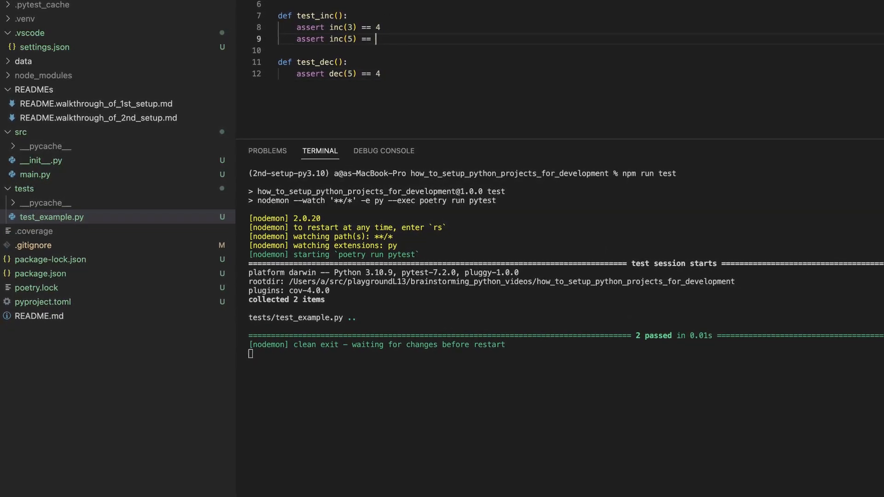
type("7")
key("super+s")
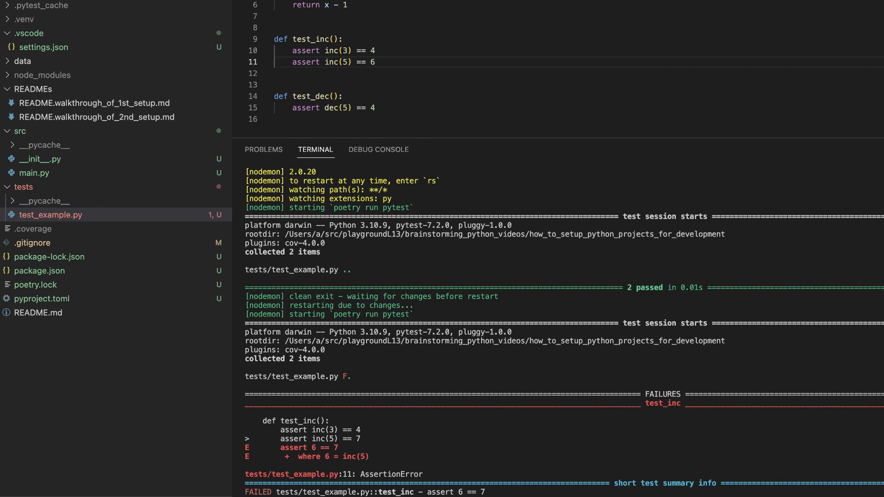
key("super+s")
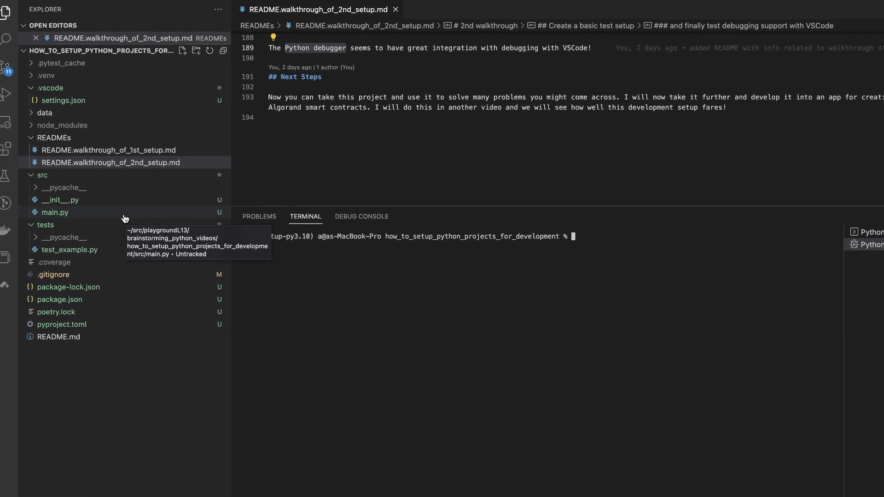
Set a breakpoint on plt.show() in src/main.py, debug it, and move the Miami temperature plot window aside.
left_click(119, 206)
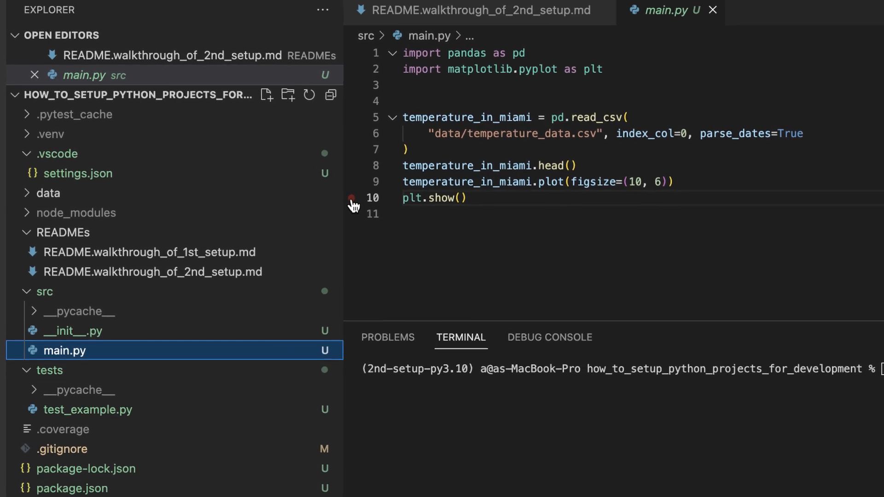
left_click(358, 201)
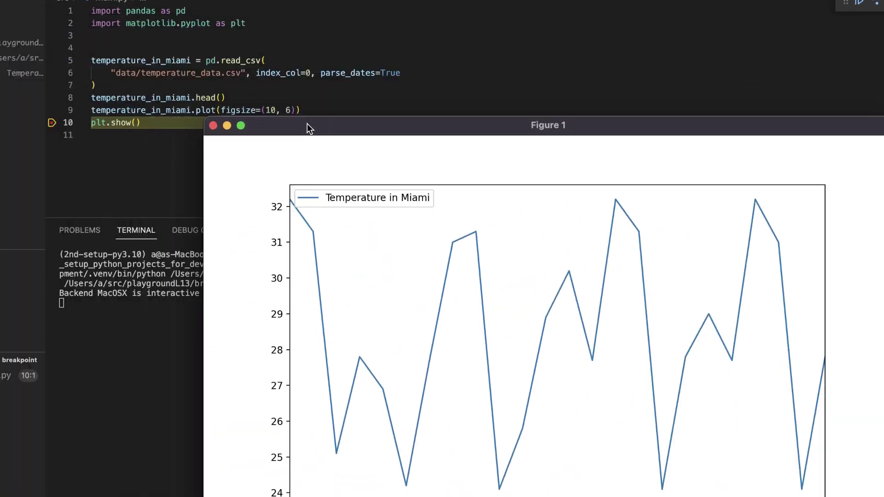
mouse_move(307, 123)
left_mouse_down()
mouse_move(430, 194)
mouse_move(404, 88)
left_mouse_up()
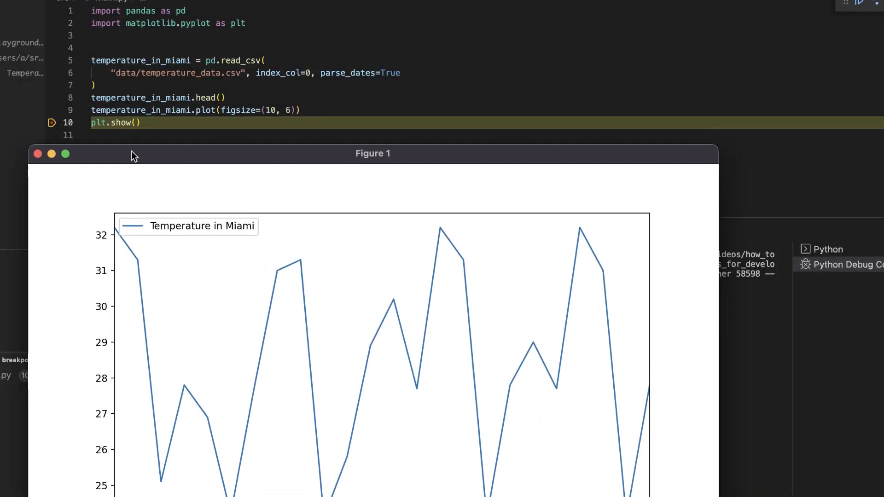